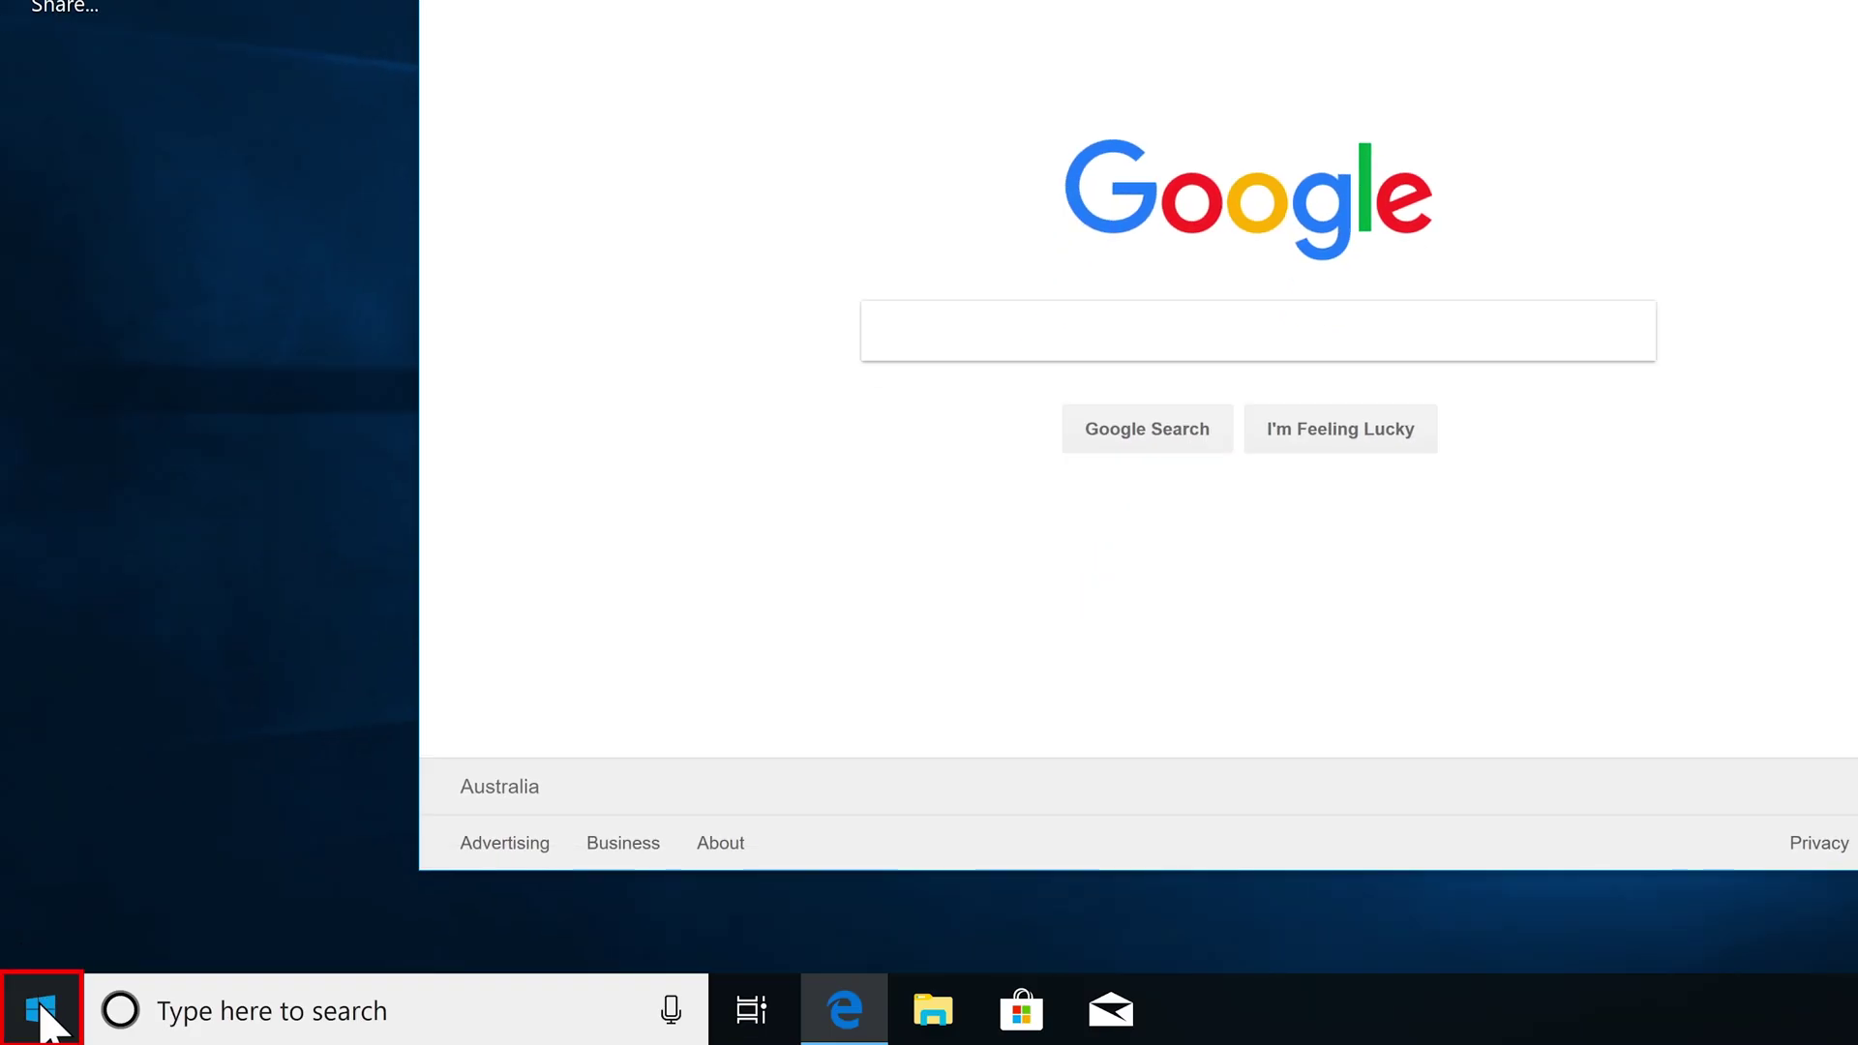
- Open Settings from the quick-link menu and reach About your PC through a 'syst' search
{"action": "right_click", "coordinate": [43, 1005]}
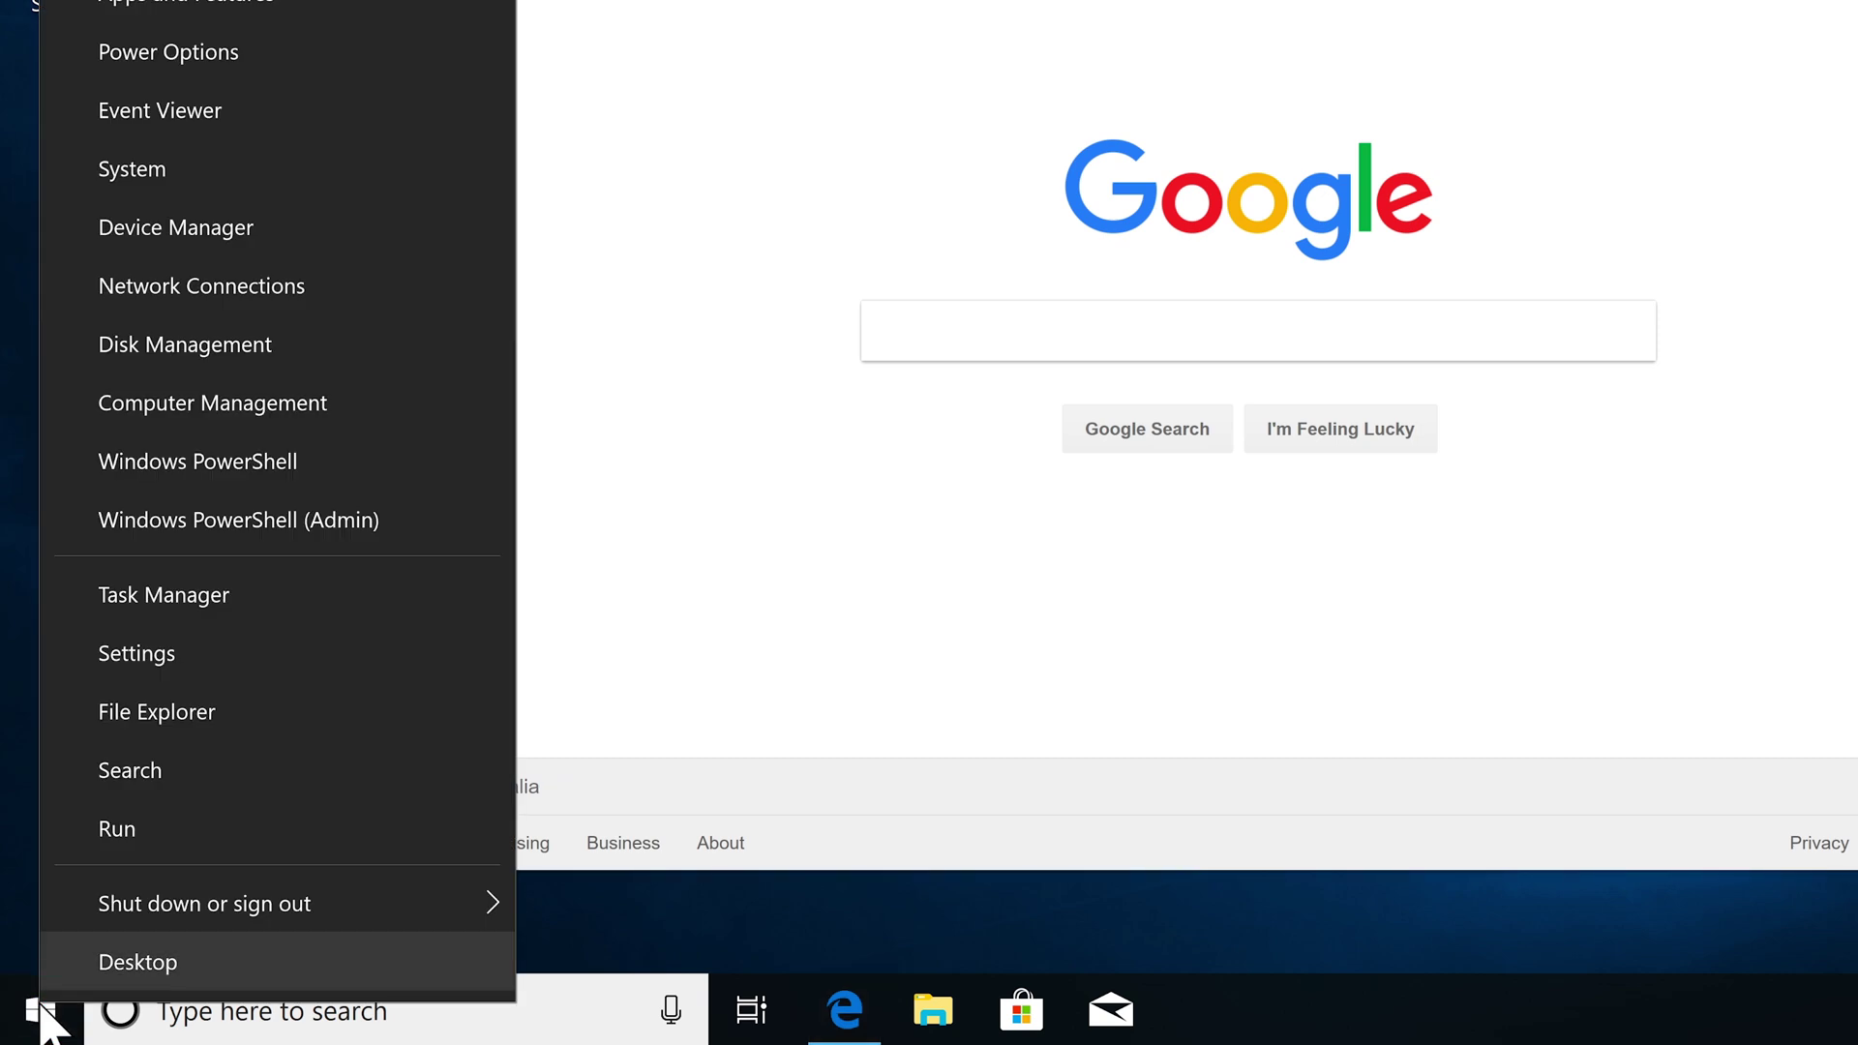
{"action": "left_click", "coordinate": [166, 660]}
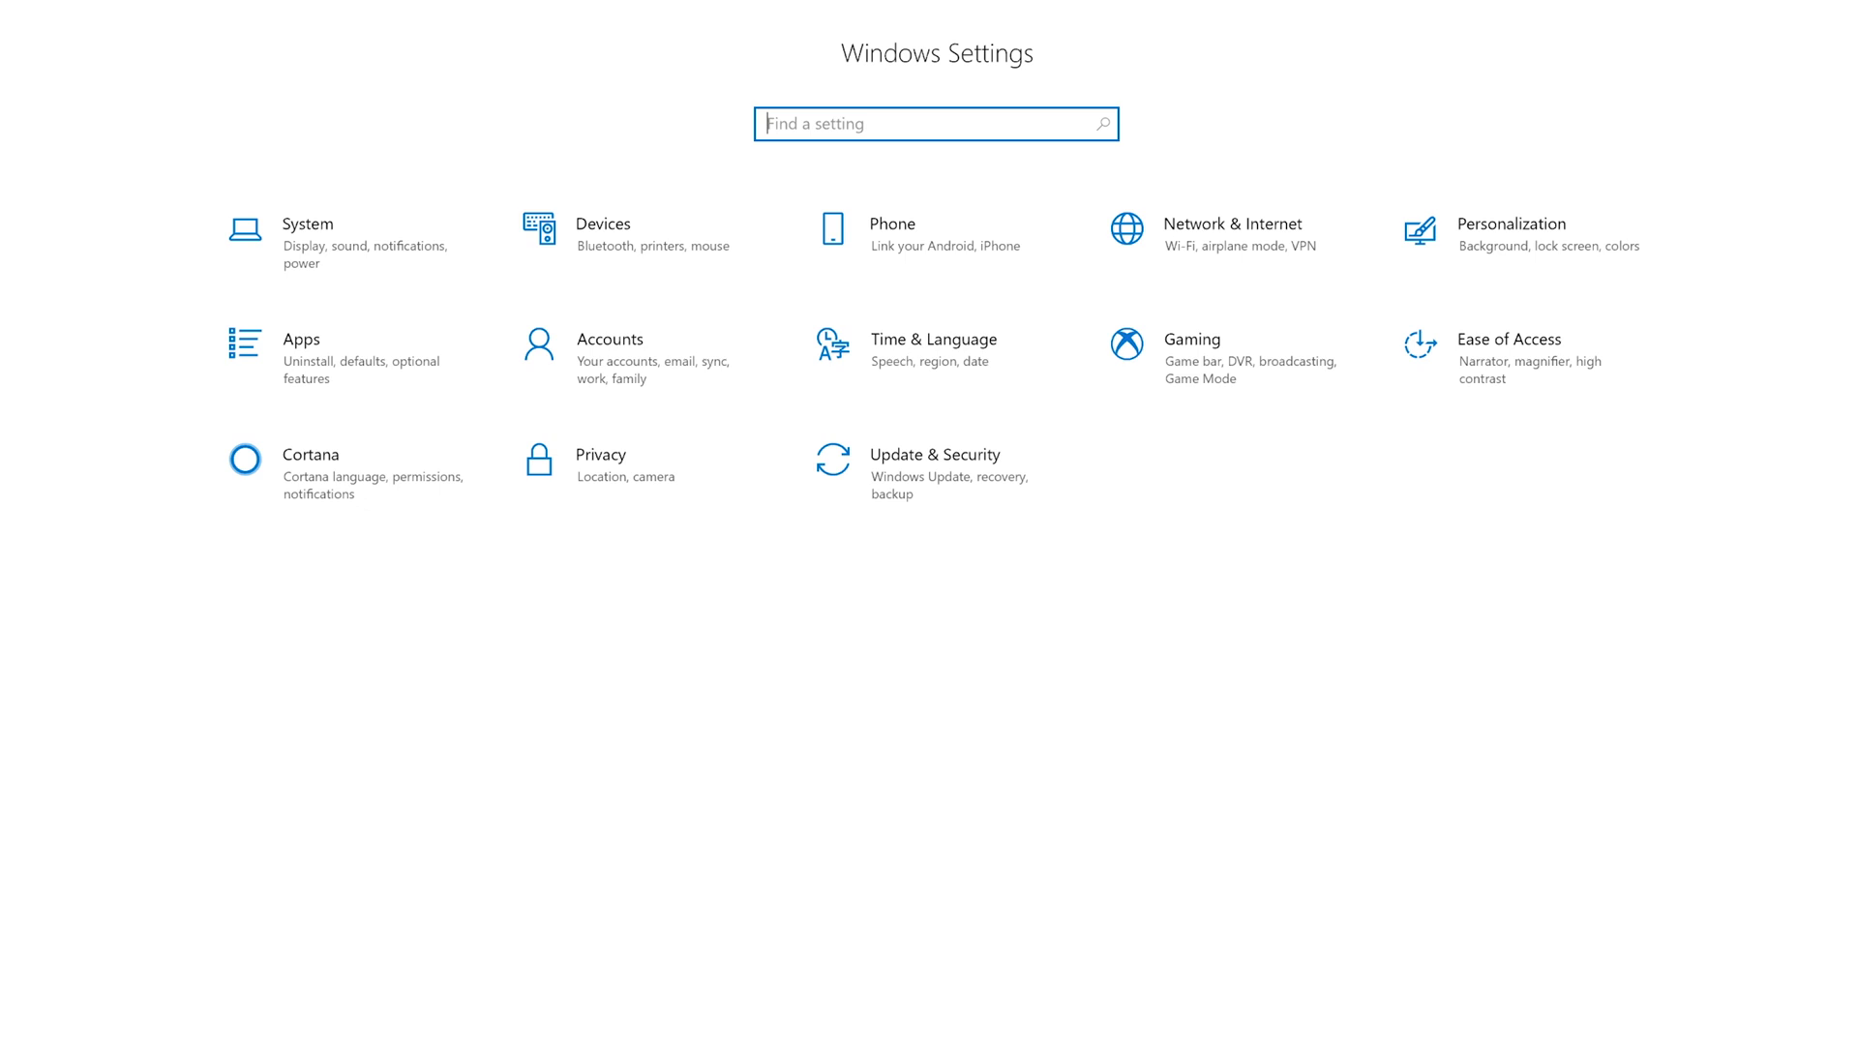
{"action": "left_click", "coordinate": [915, 124]}
{"action": "type", "text": "syst"}
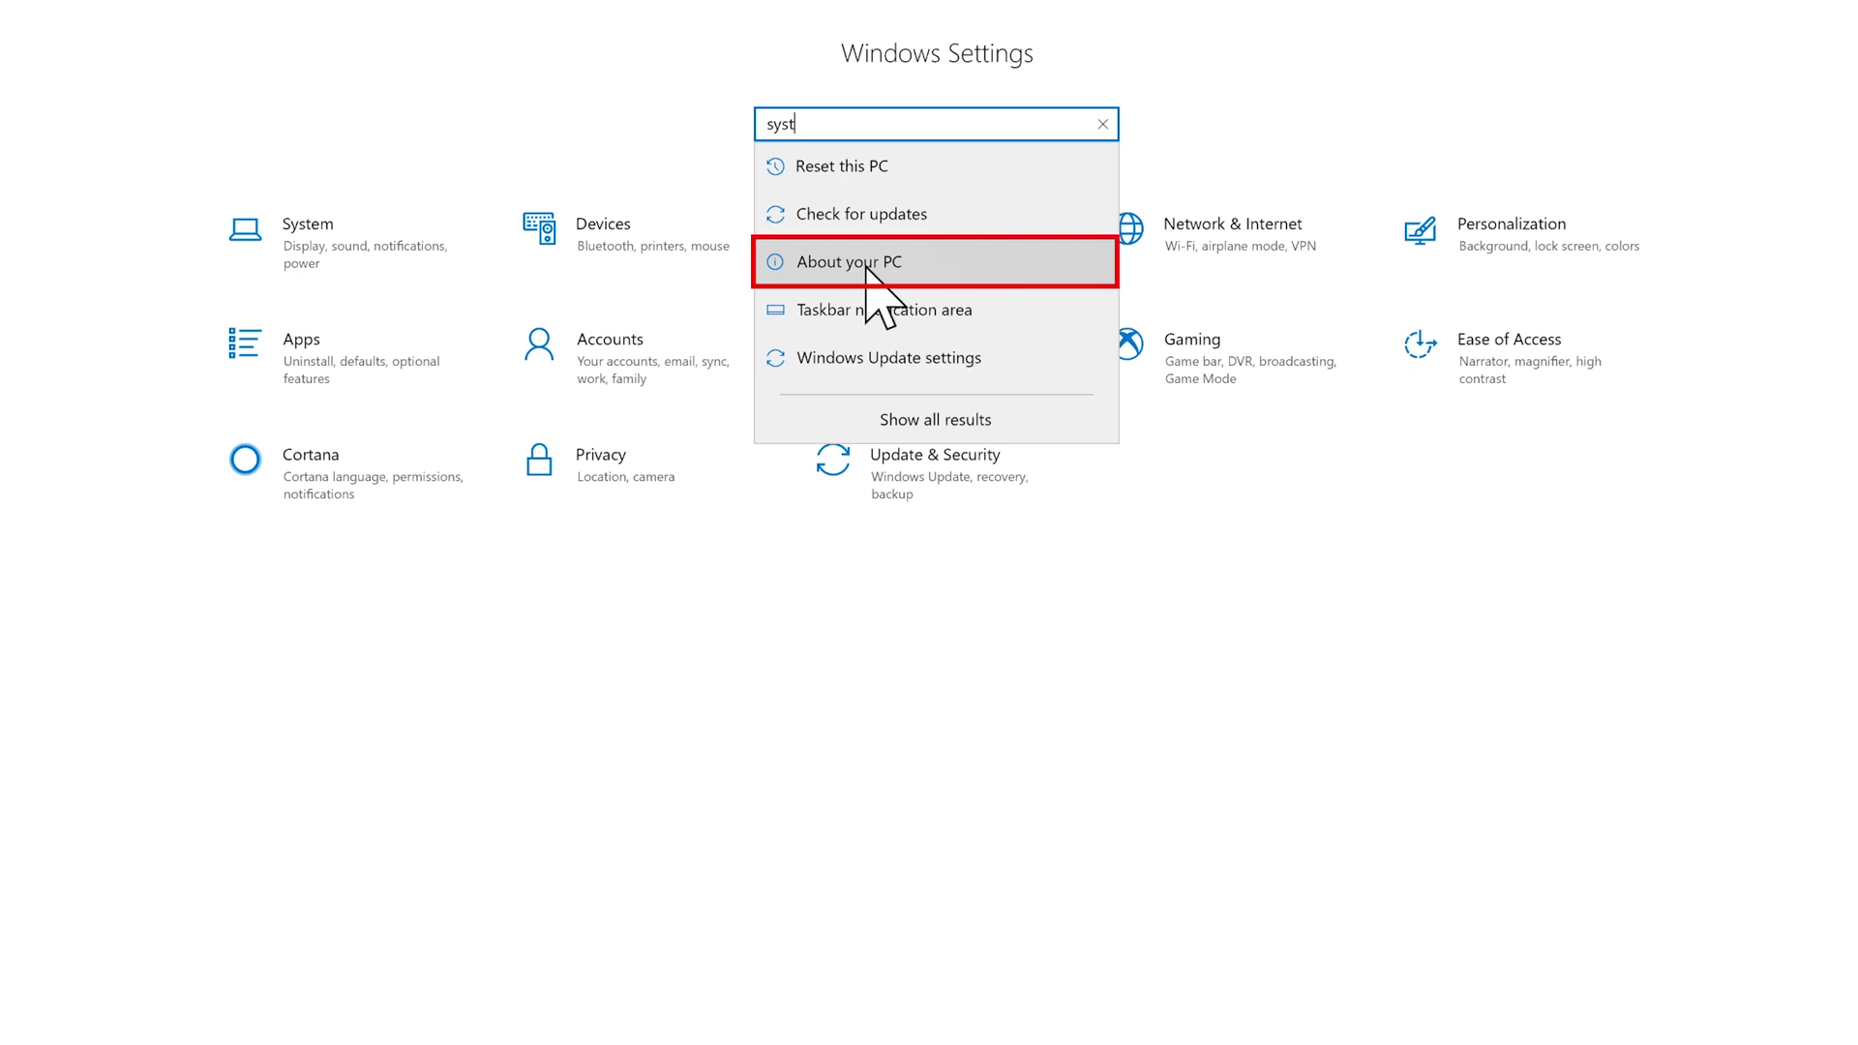
{"action": "left_click", "coordinate": [870, 268]}
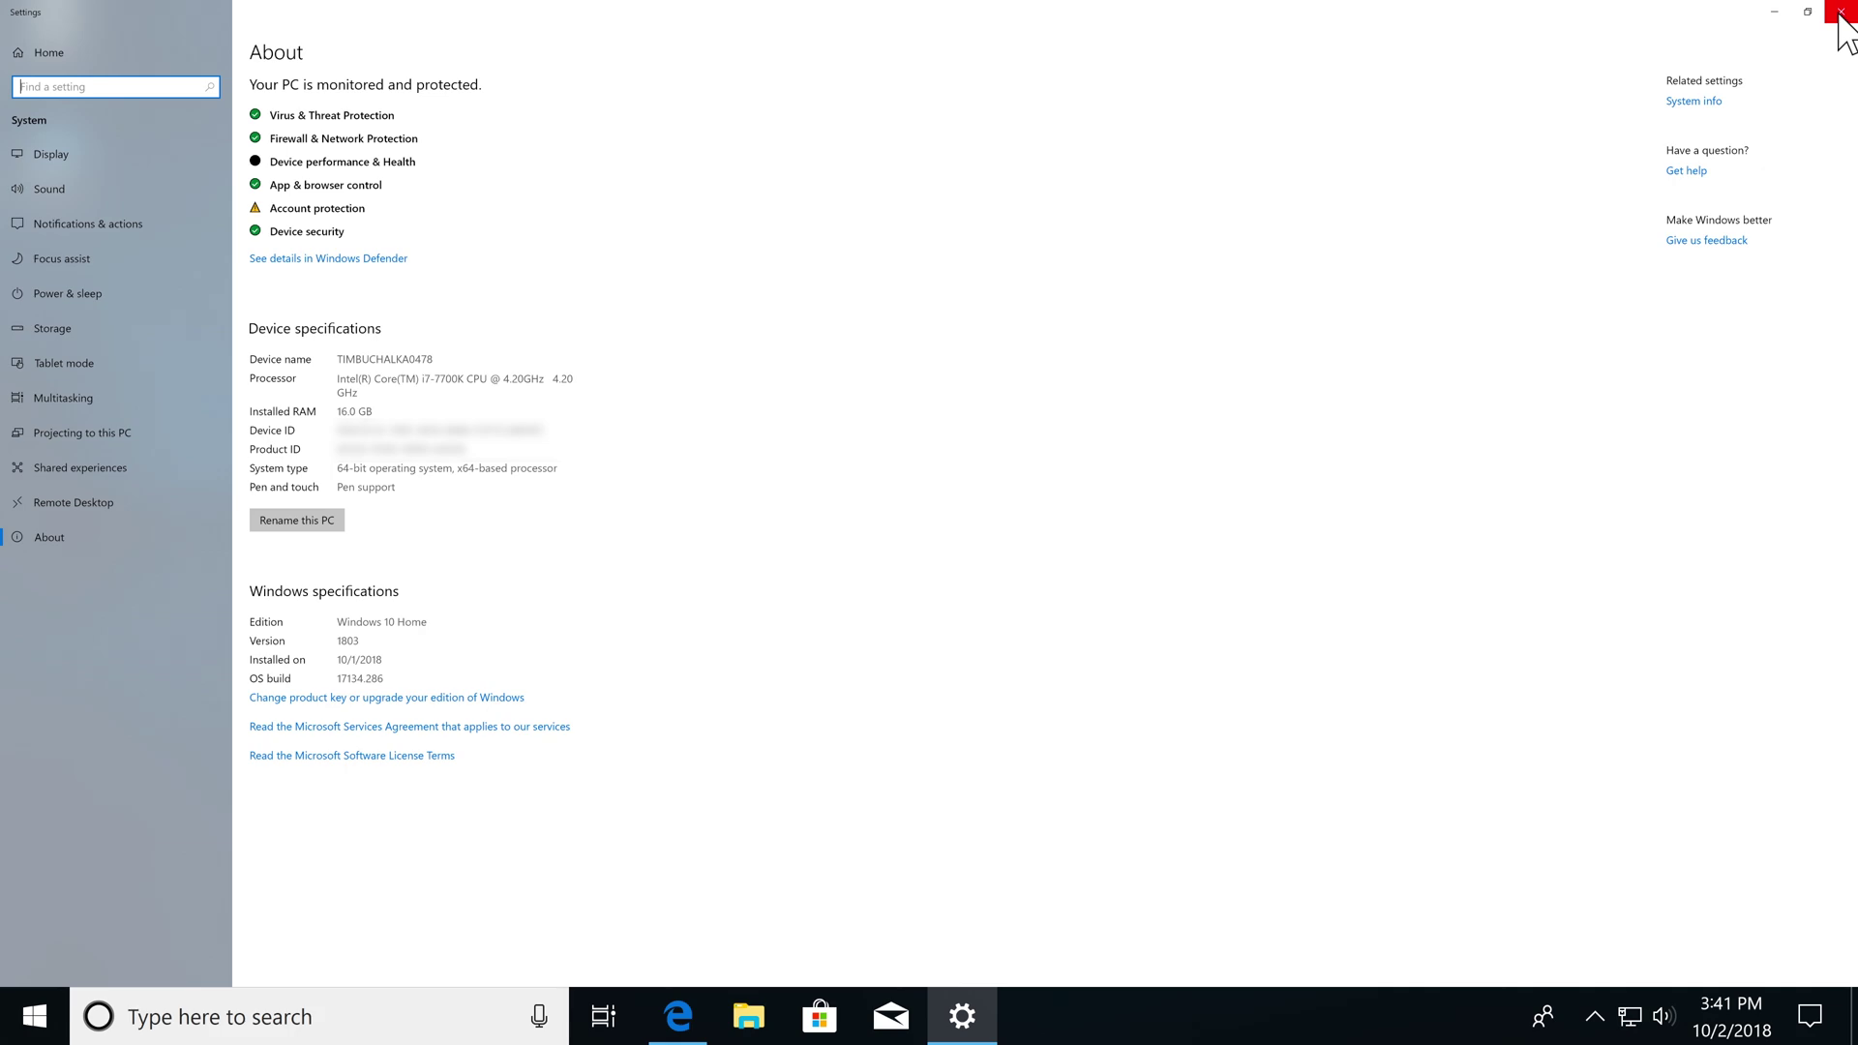
- Close Settings and navigate Edge from java.sun.com to the Java SE downloads page
{"action": "left_click", "coordinate": [1843, 22]}
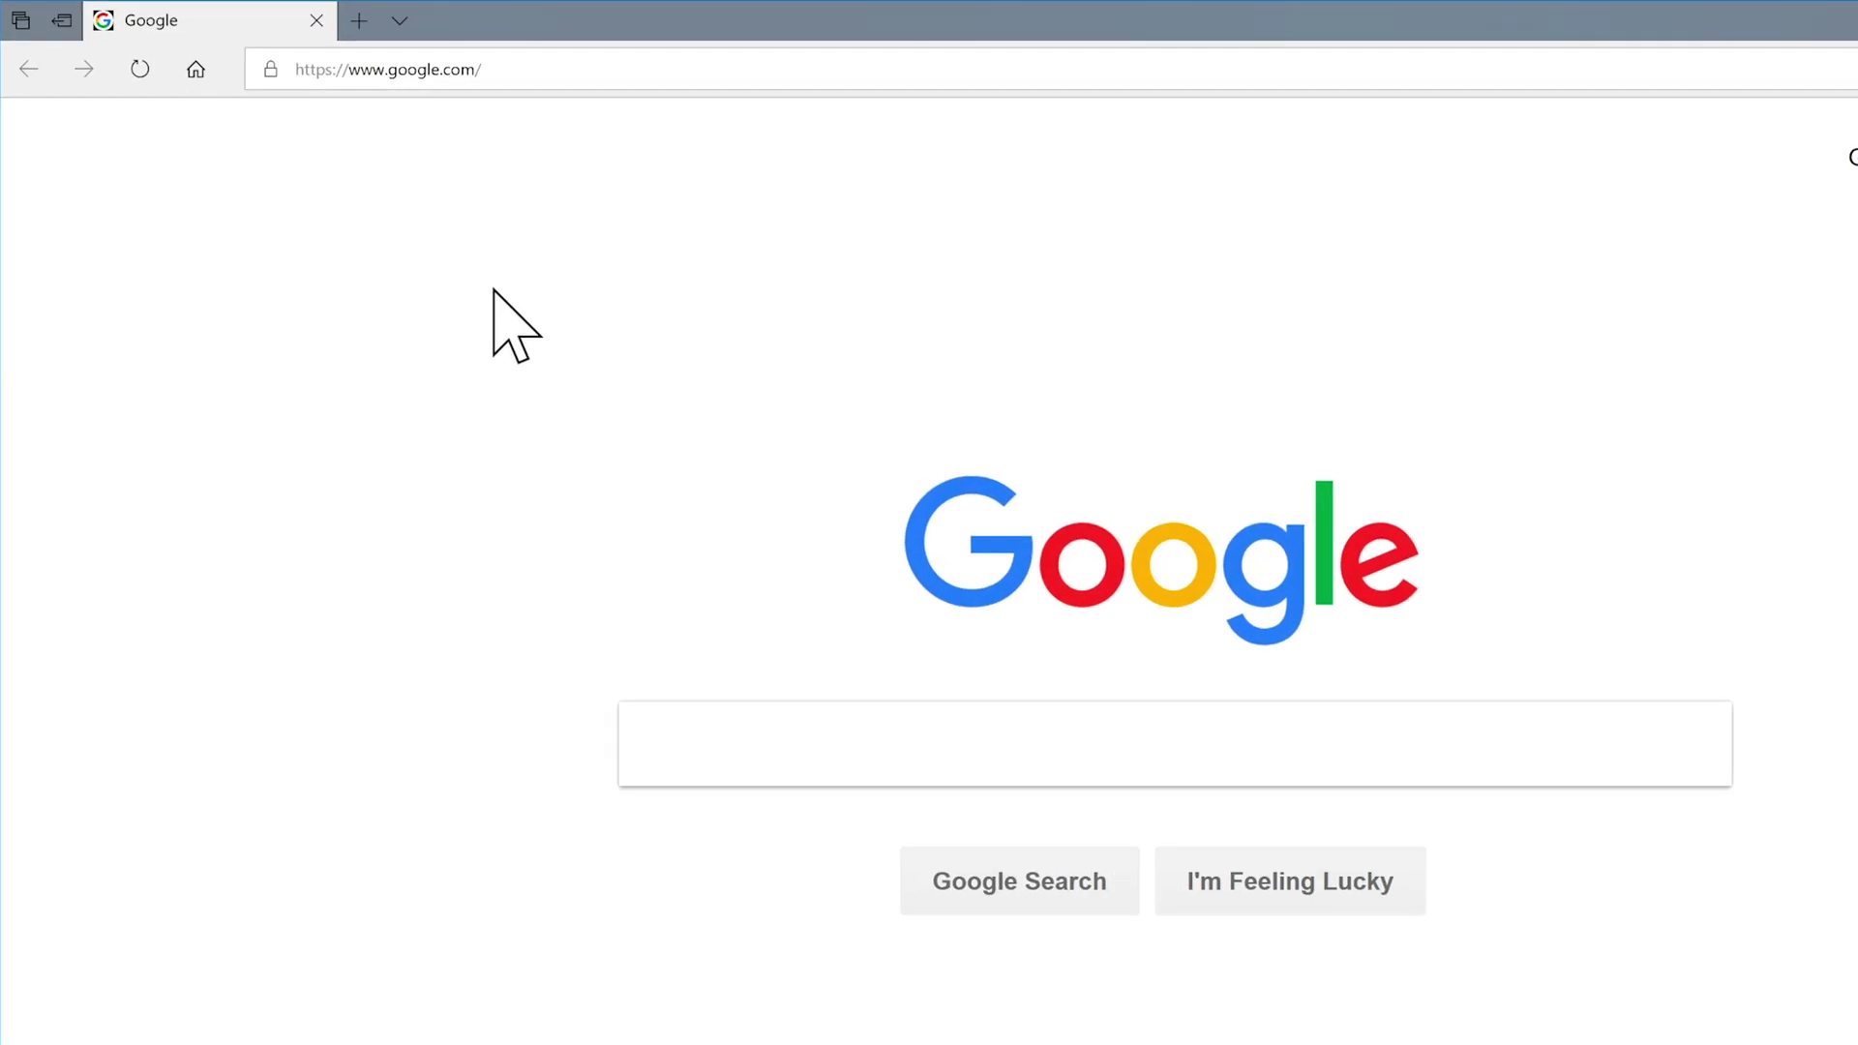
{"action": "left_click", "coordinate": [625, 69]}
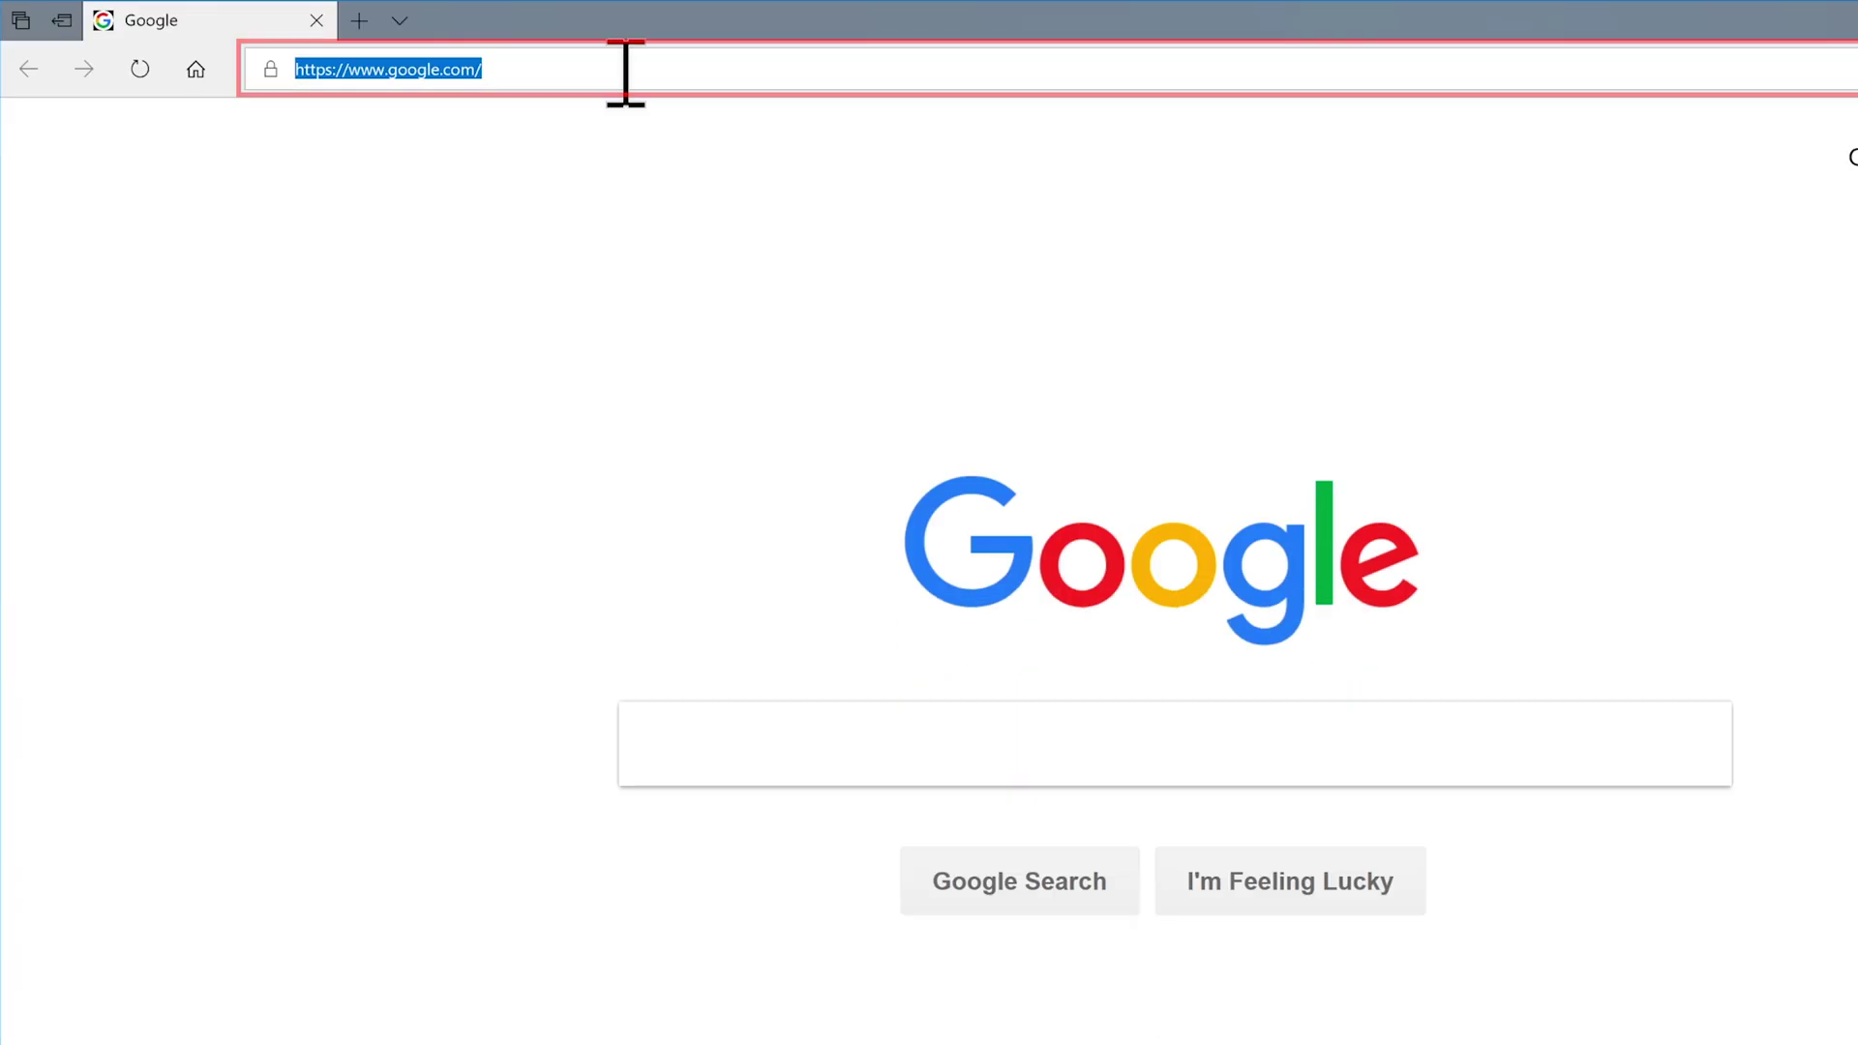
{"action": "type", "text": "java.s"}
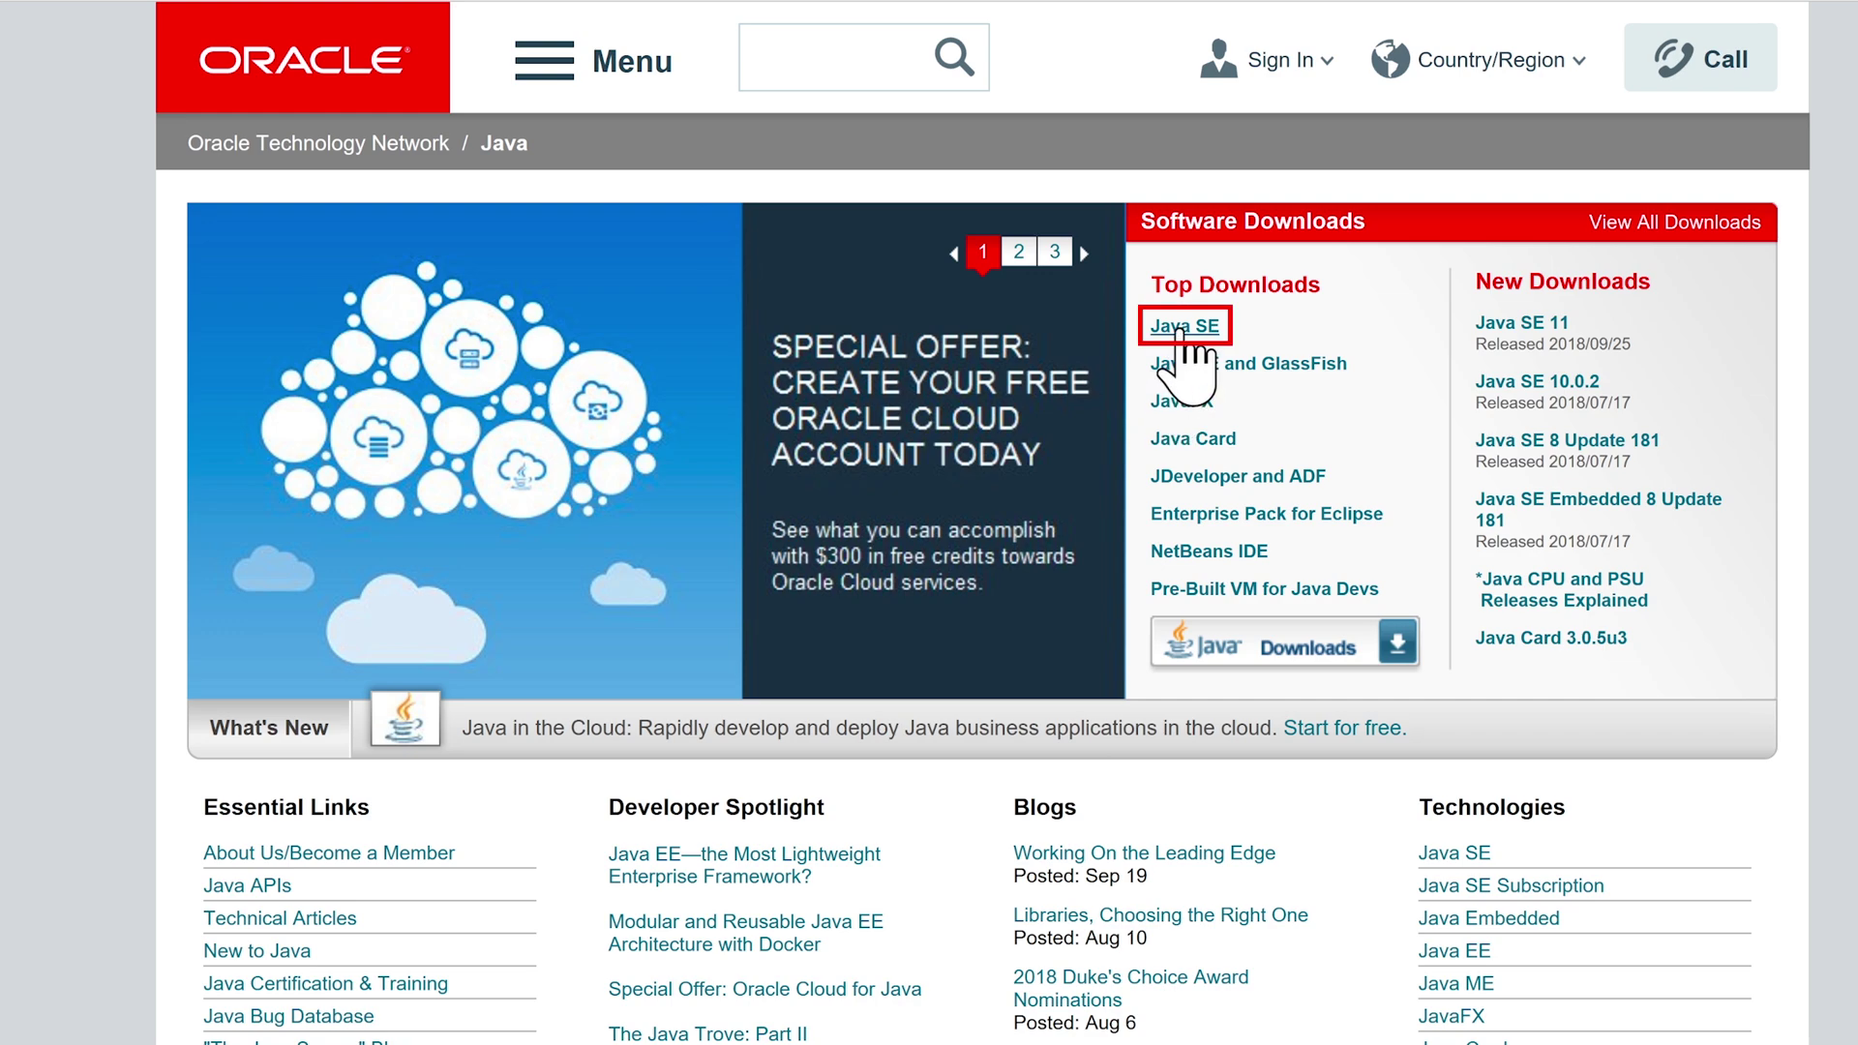
{"action": "left_click", "coordinate": [1178, 330]}
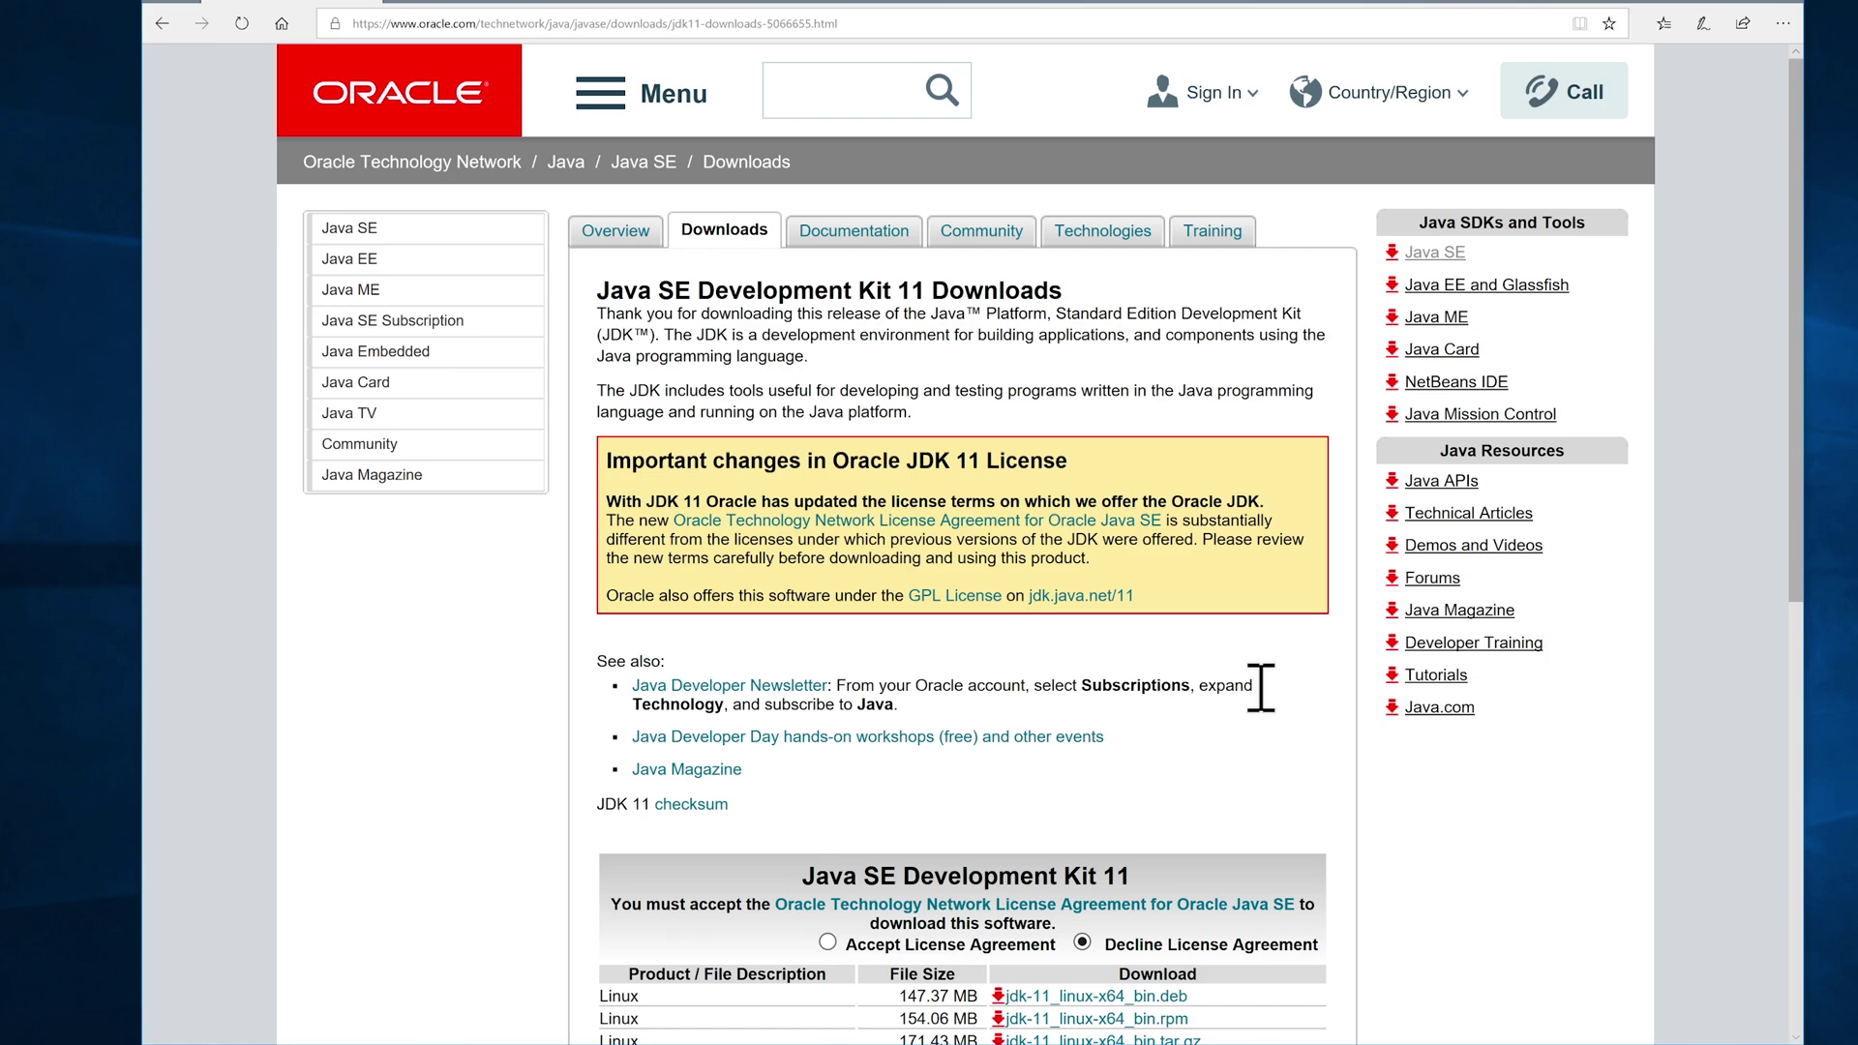
{"action": "scroll", "coordinate": [1176, 797], "scroll_direction": "down", "scroll_amount": 5}
{"action": "scroll", "coordinate": [1168, 784], "scroll_direction": "up", "scroll_amount": 2}
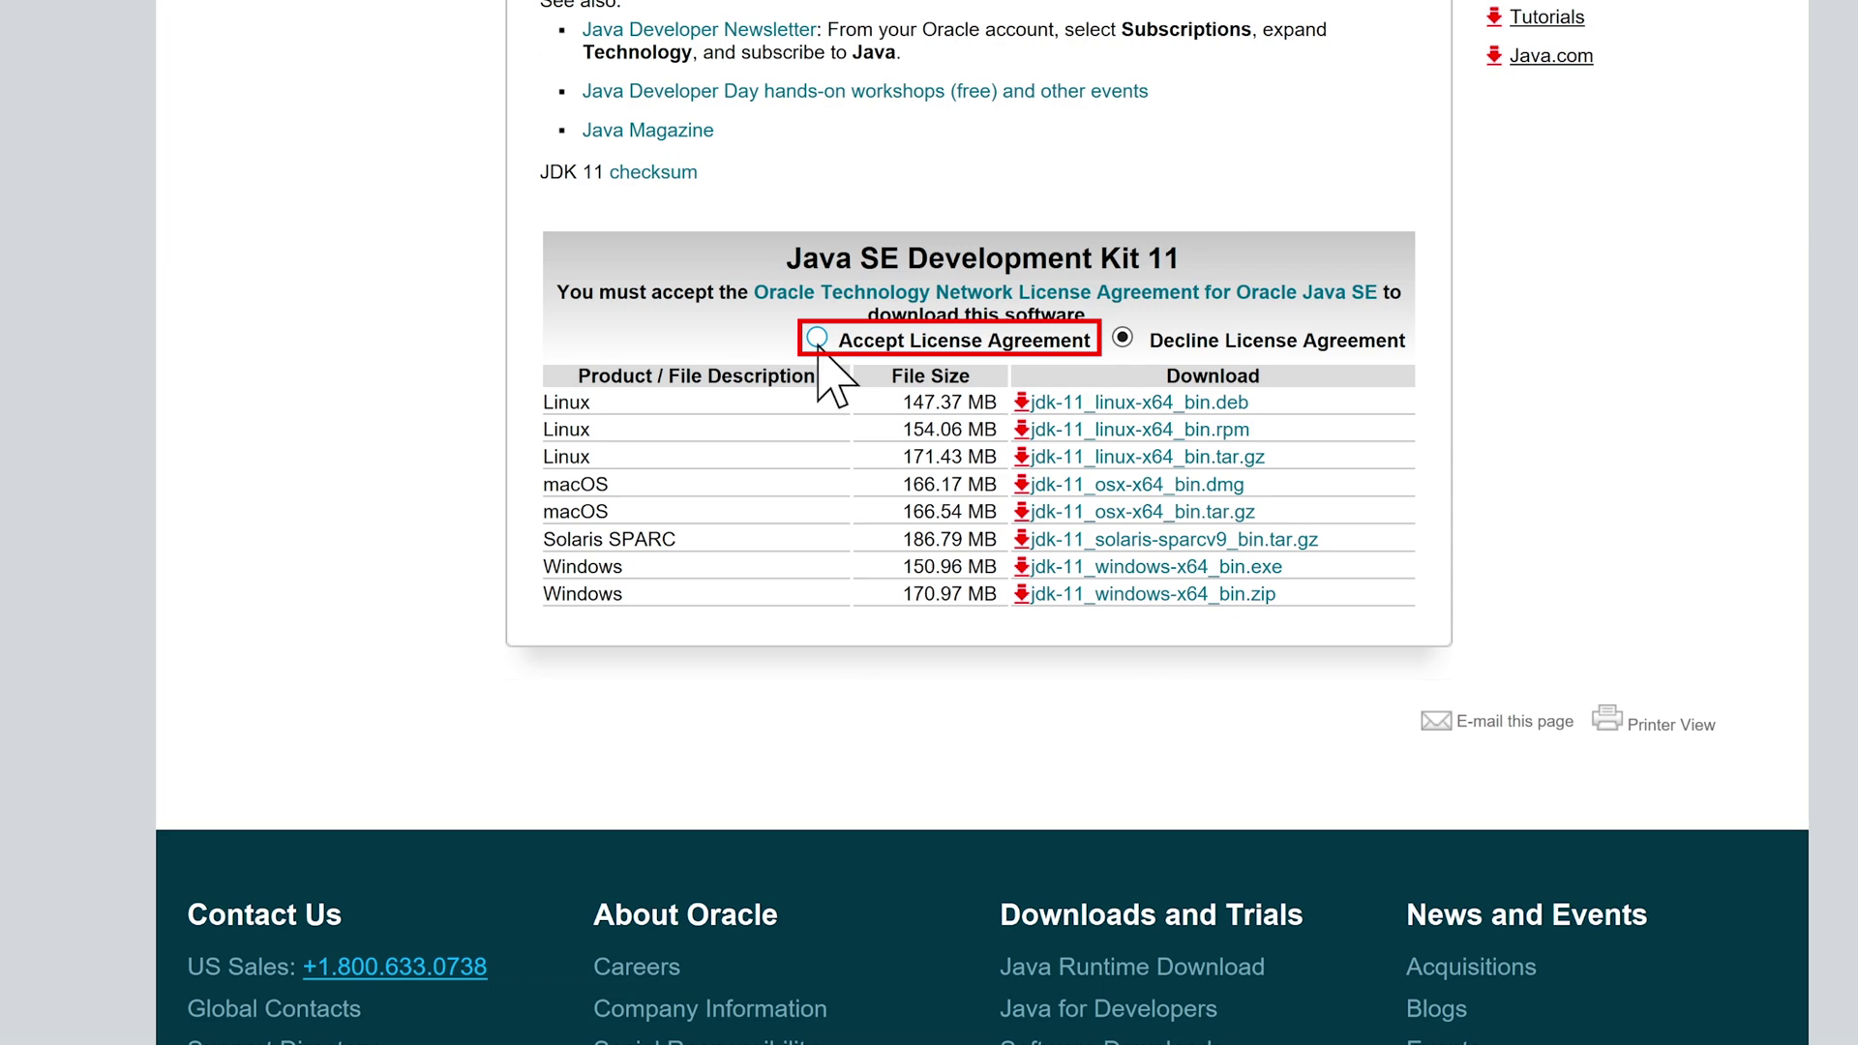
- Accept the JDK 11 license and run the jdk-11_windows-x64_bin.exe download
{"action": "left_click", "coordinate": [819, 342]}
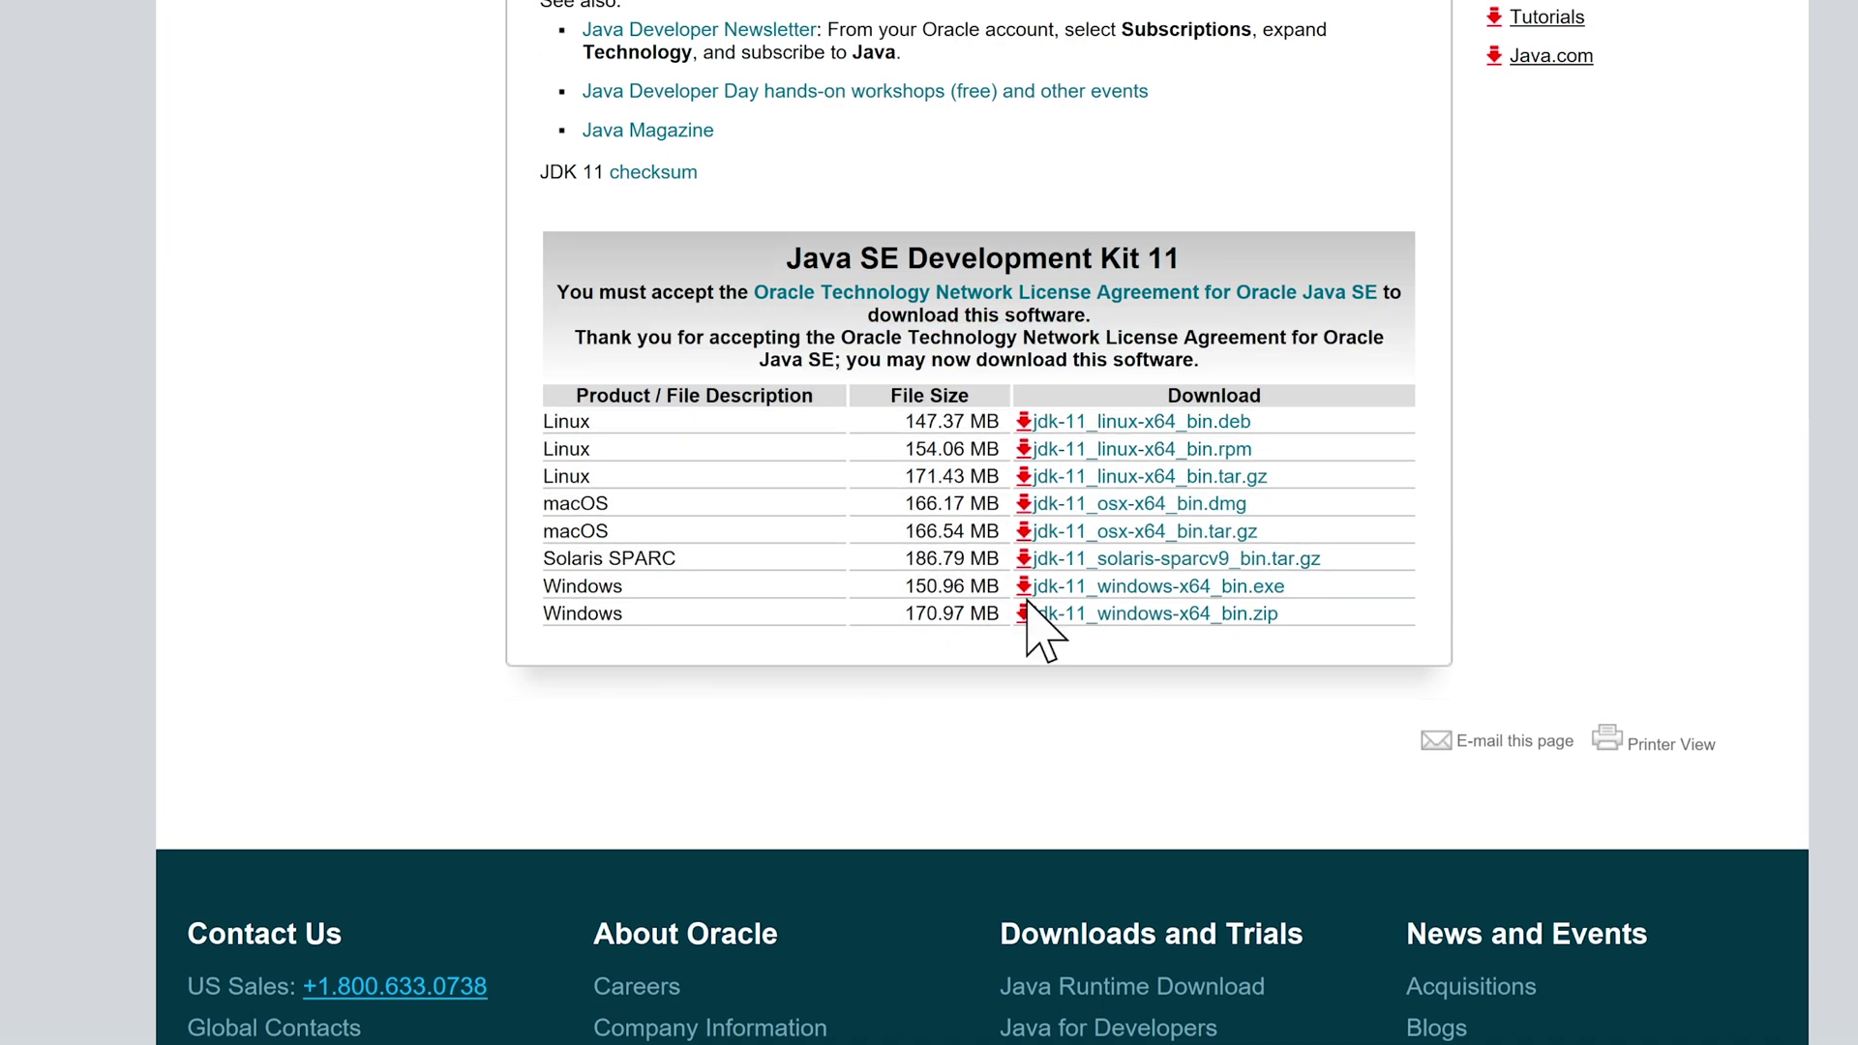
{"action": "left_click", "coordinate": [1180, 587]}
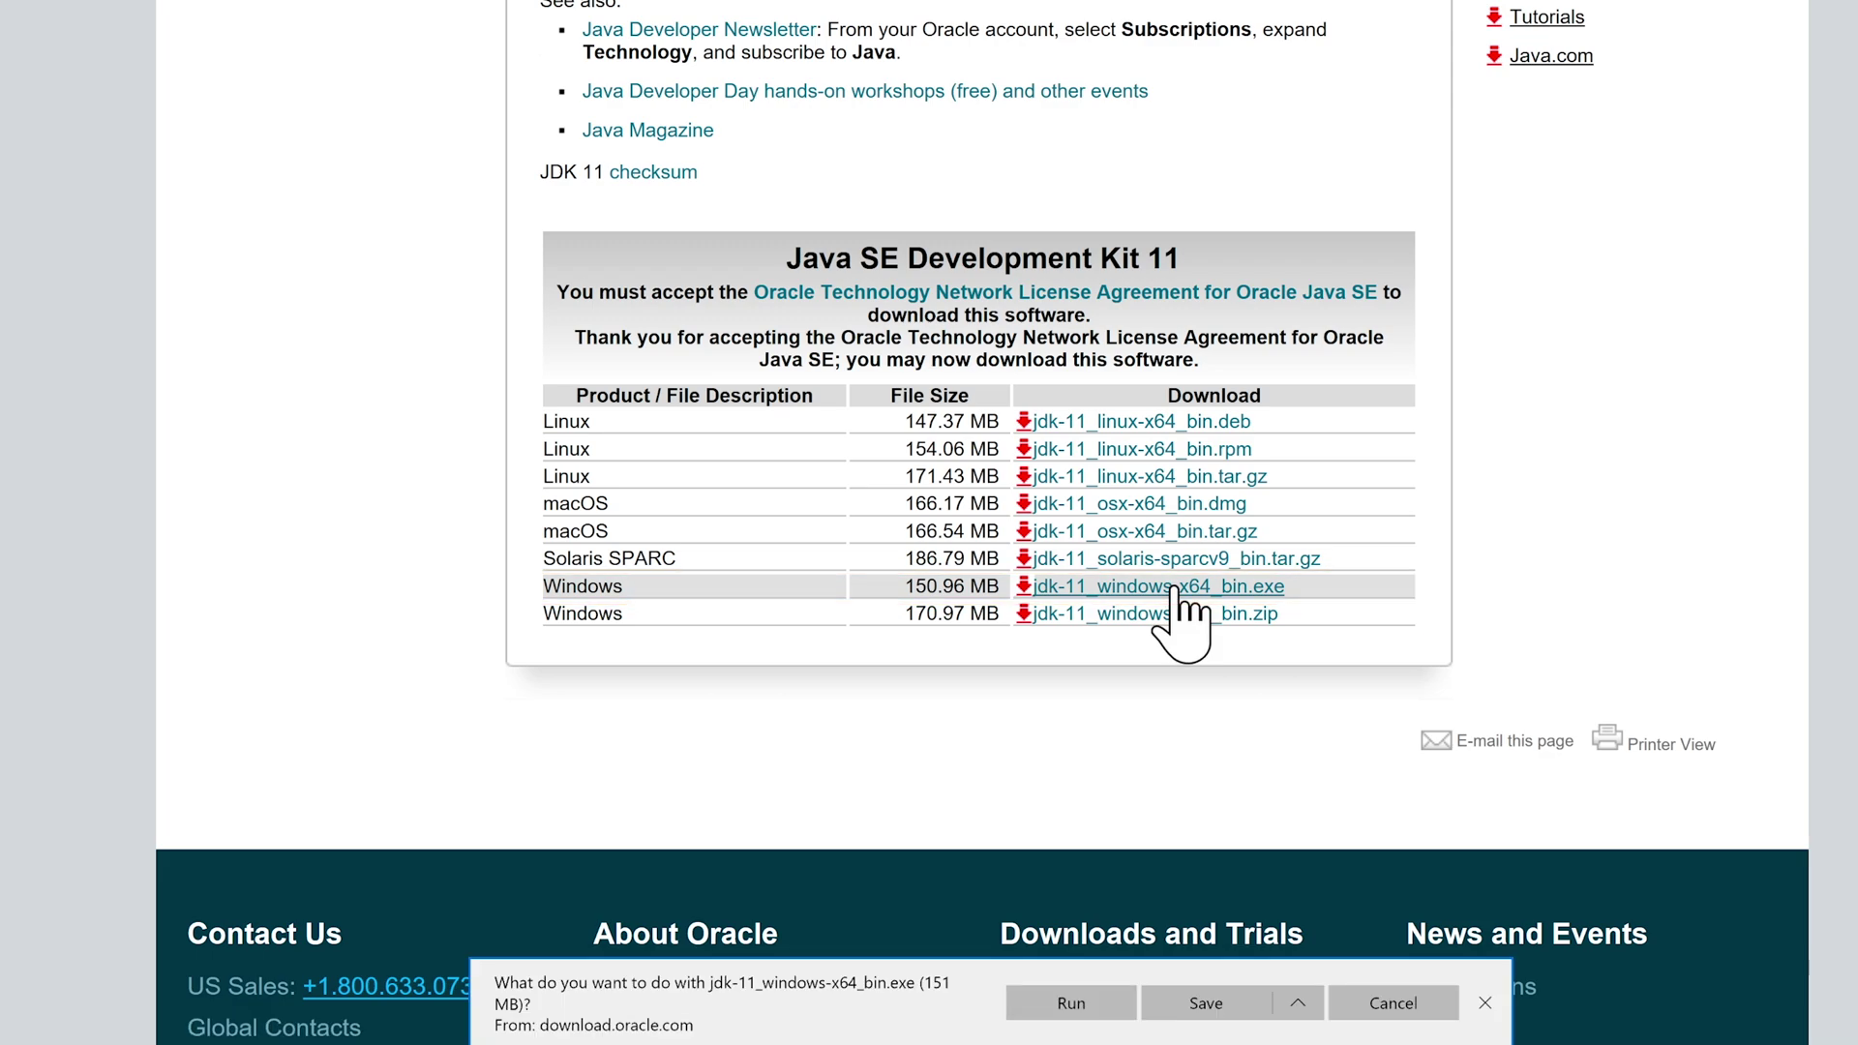
{"action": "left_click", "coordinate": [1069, 1002]}
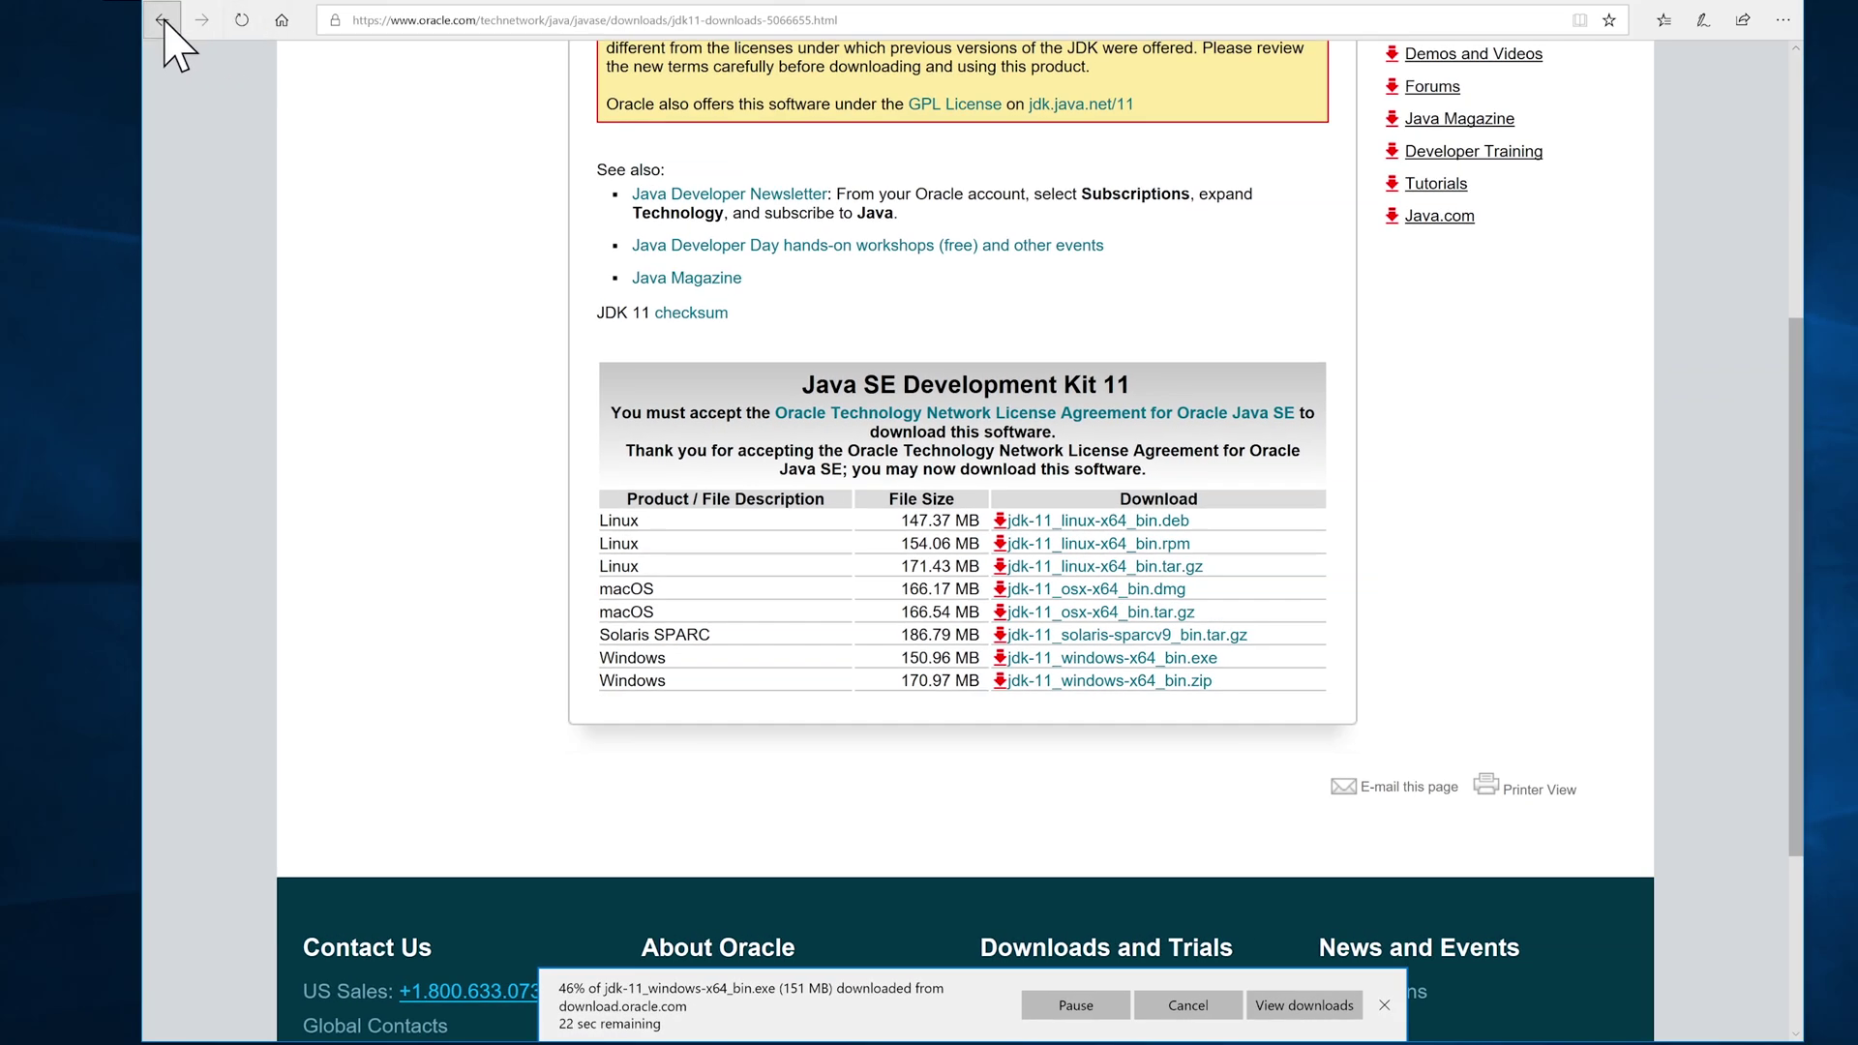
- Return to Java SE Downloads and open the JDK 8u181 downloads page
{"action": "left_click", "coordinate": [162, 20]}
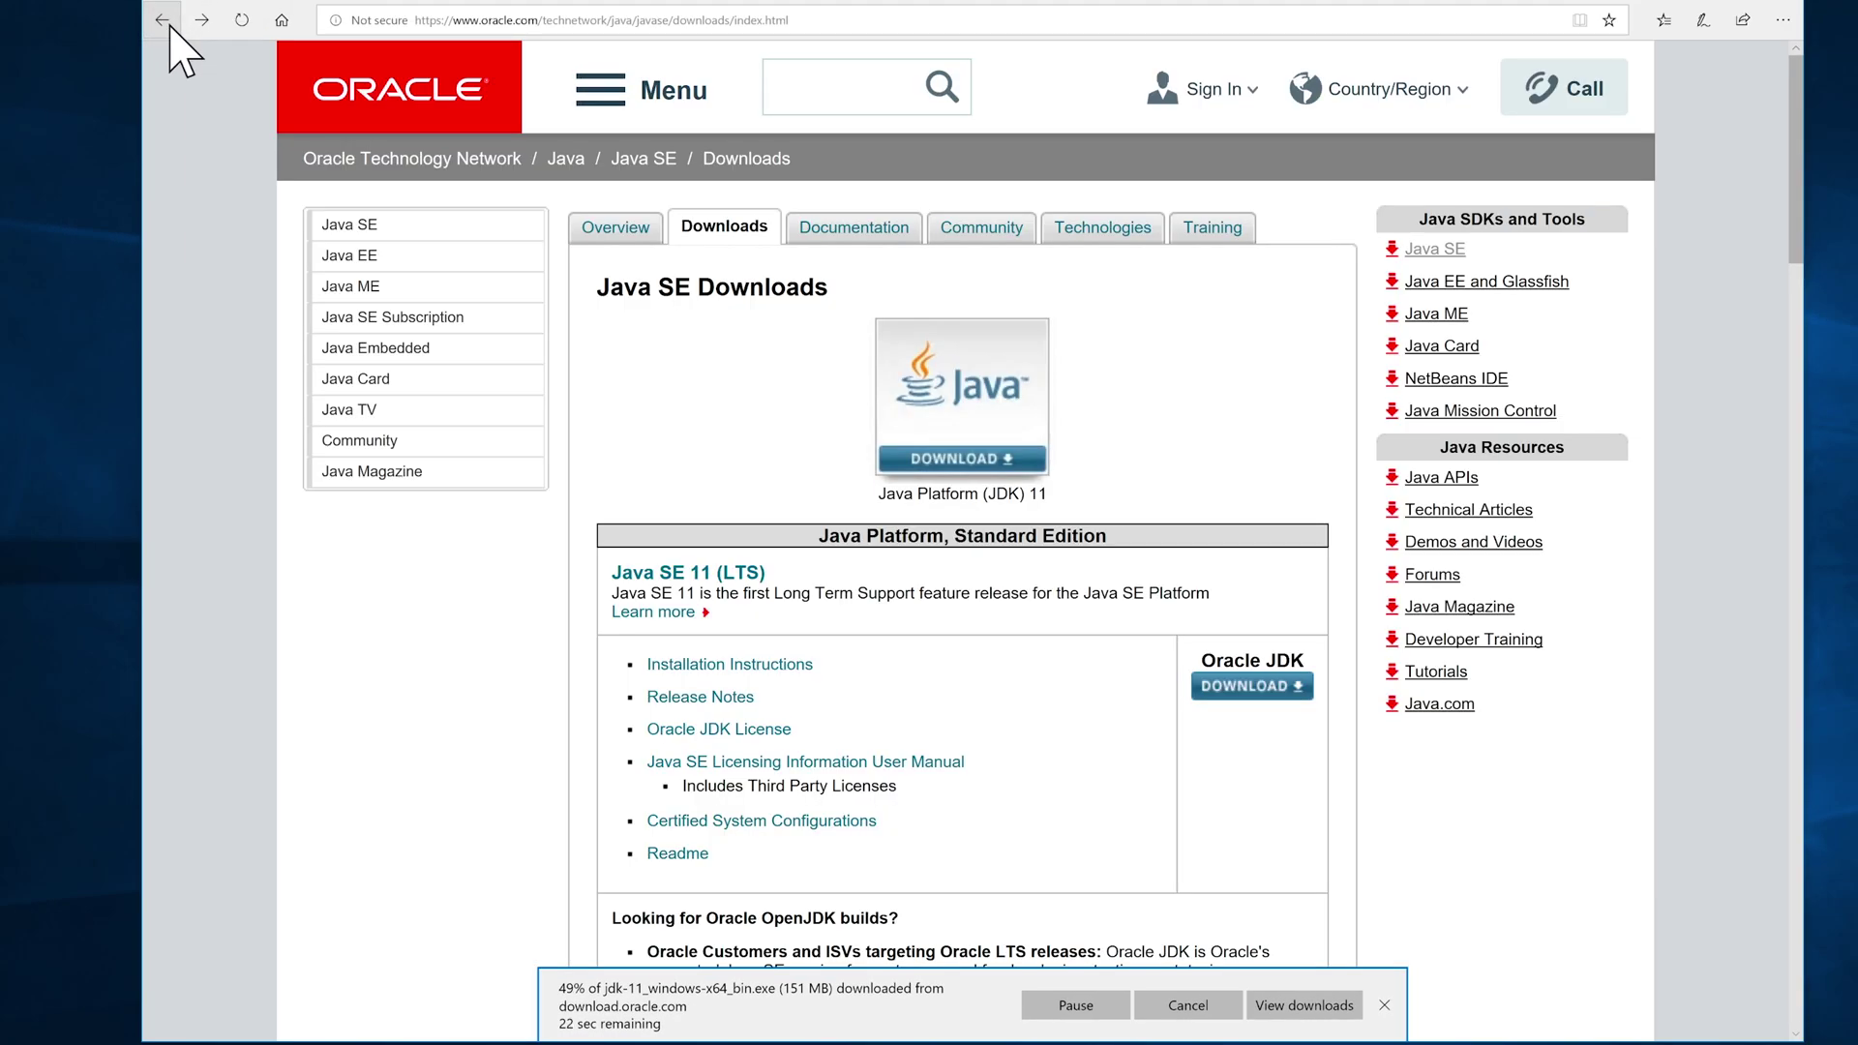
{"action": "scroll", "coordinate": [1119, 632], "scroll_direction": "down", "scroll_amount": 4}
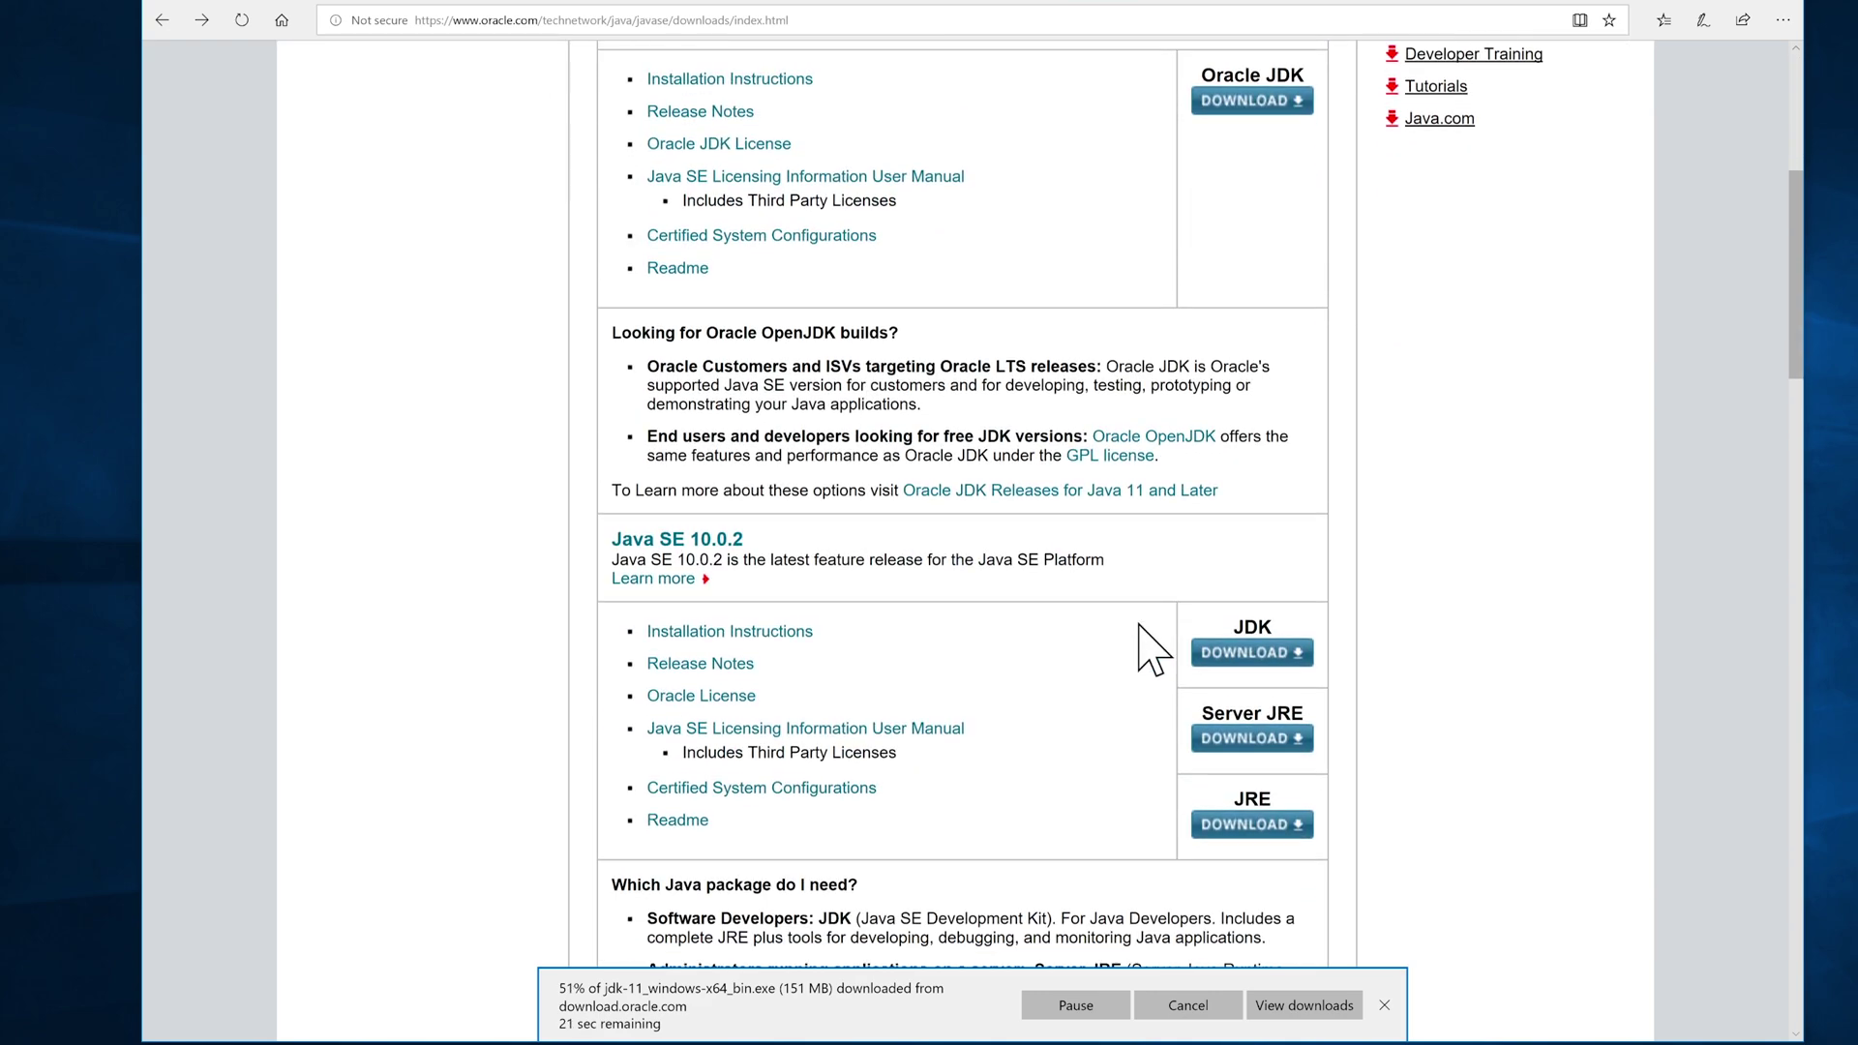
{"action": "scroll", "coordinate": [1132, 627], "scroll_direction": "up", "scroll_amount": 1}
{"action": "scroll", "coordinate": [1142, 625], "scroll_direction": "down", "scroll_amount": 3}
{"action": "scroll", "coordinate": [1074, 610], "scroll_direction": "up", "scroll_amount": 2}
{"action": "scroll", "coordinate": [944, 573], "scroll_direction": "down", "scroll_amount": 2}
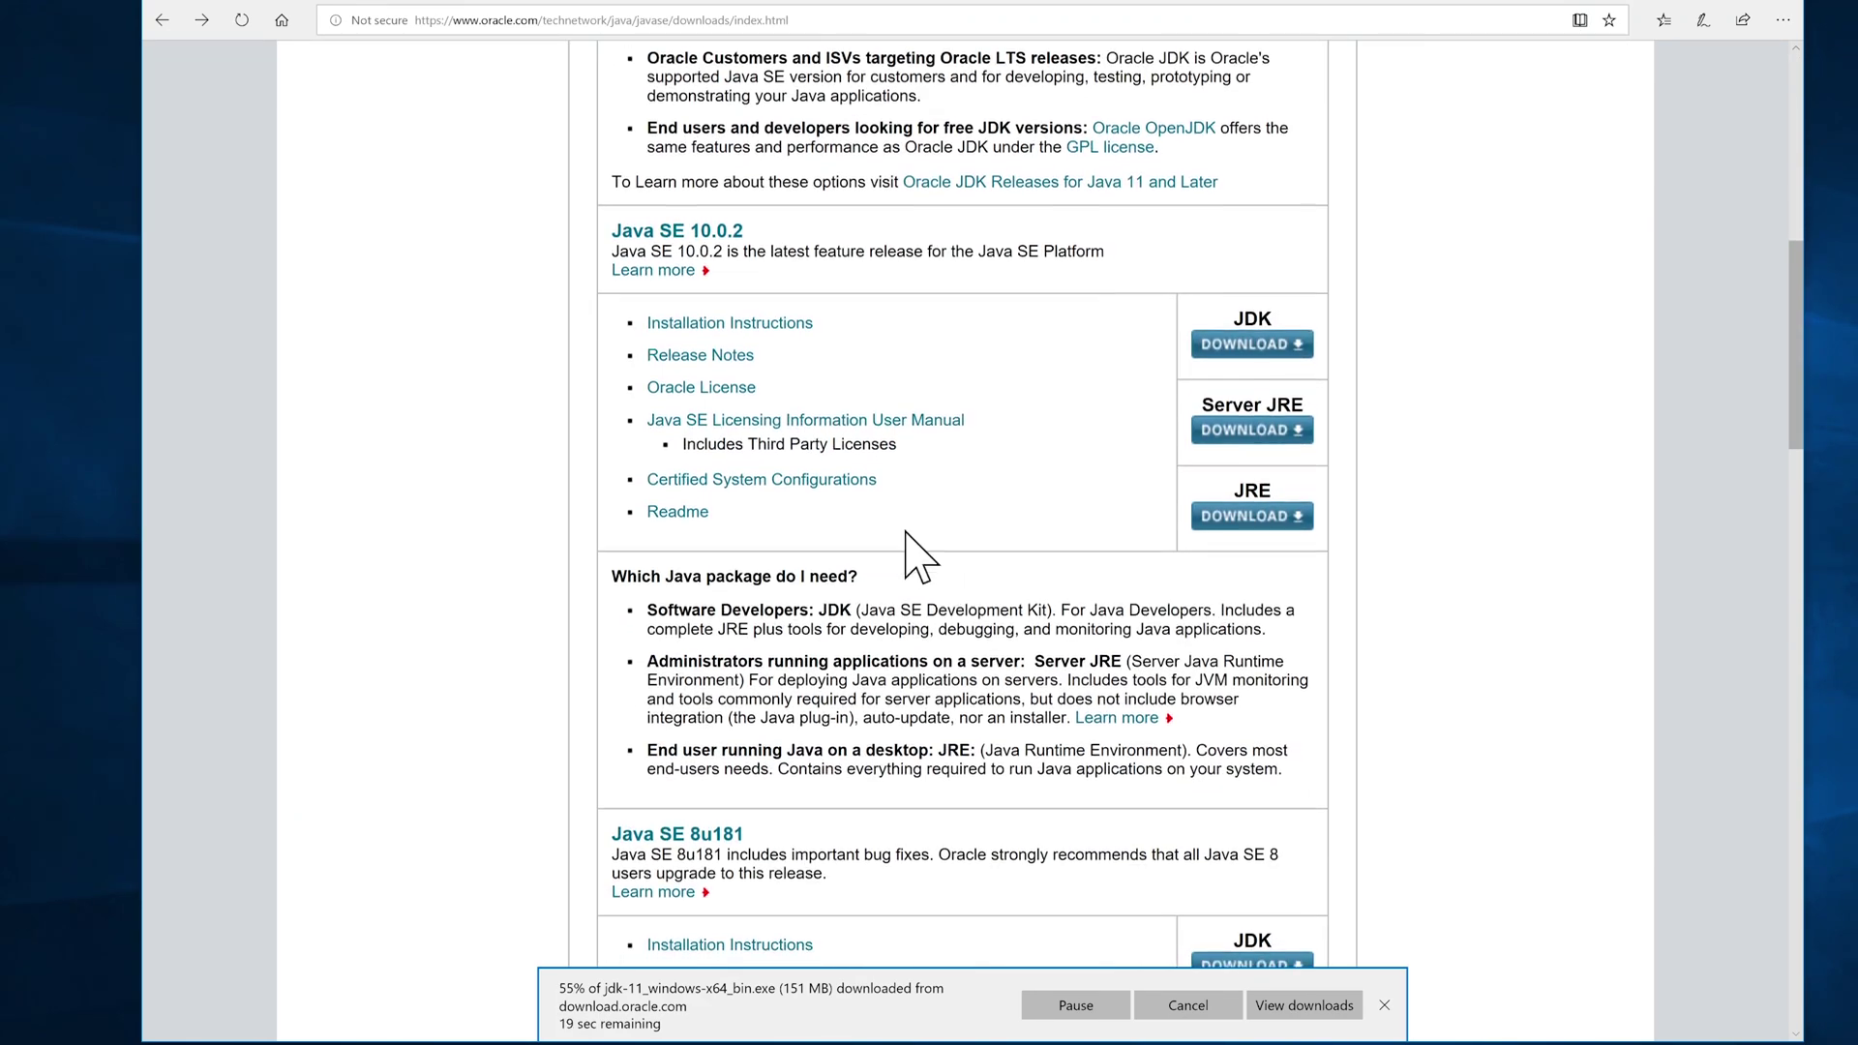
{"action": "scroll", "coordinate": [945, 652], "scroll_direction": "down", "scroll_amount": 4}
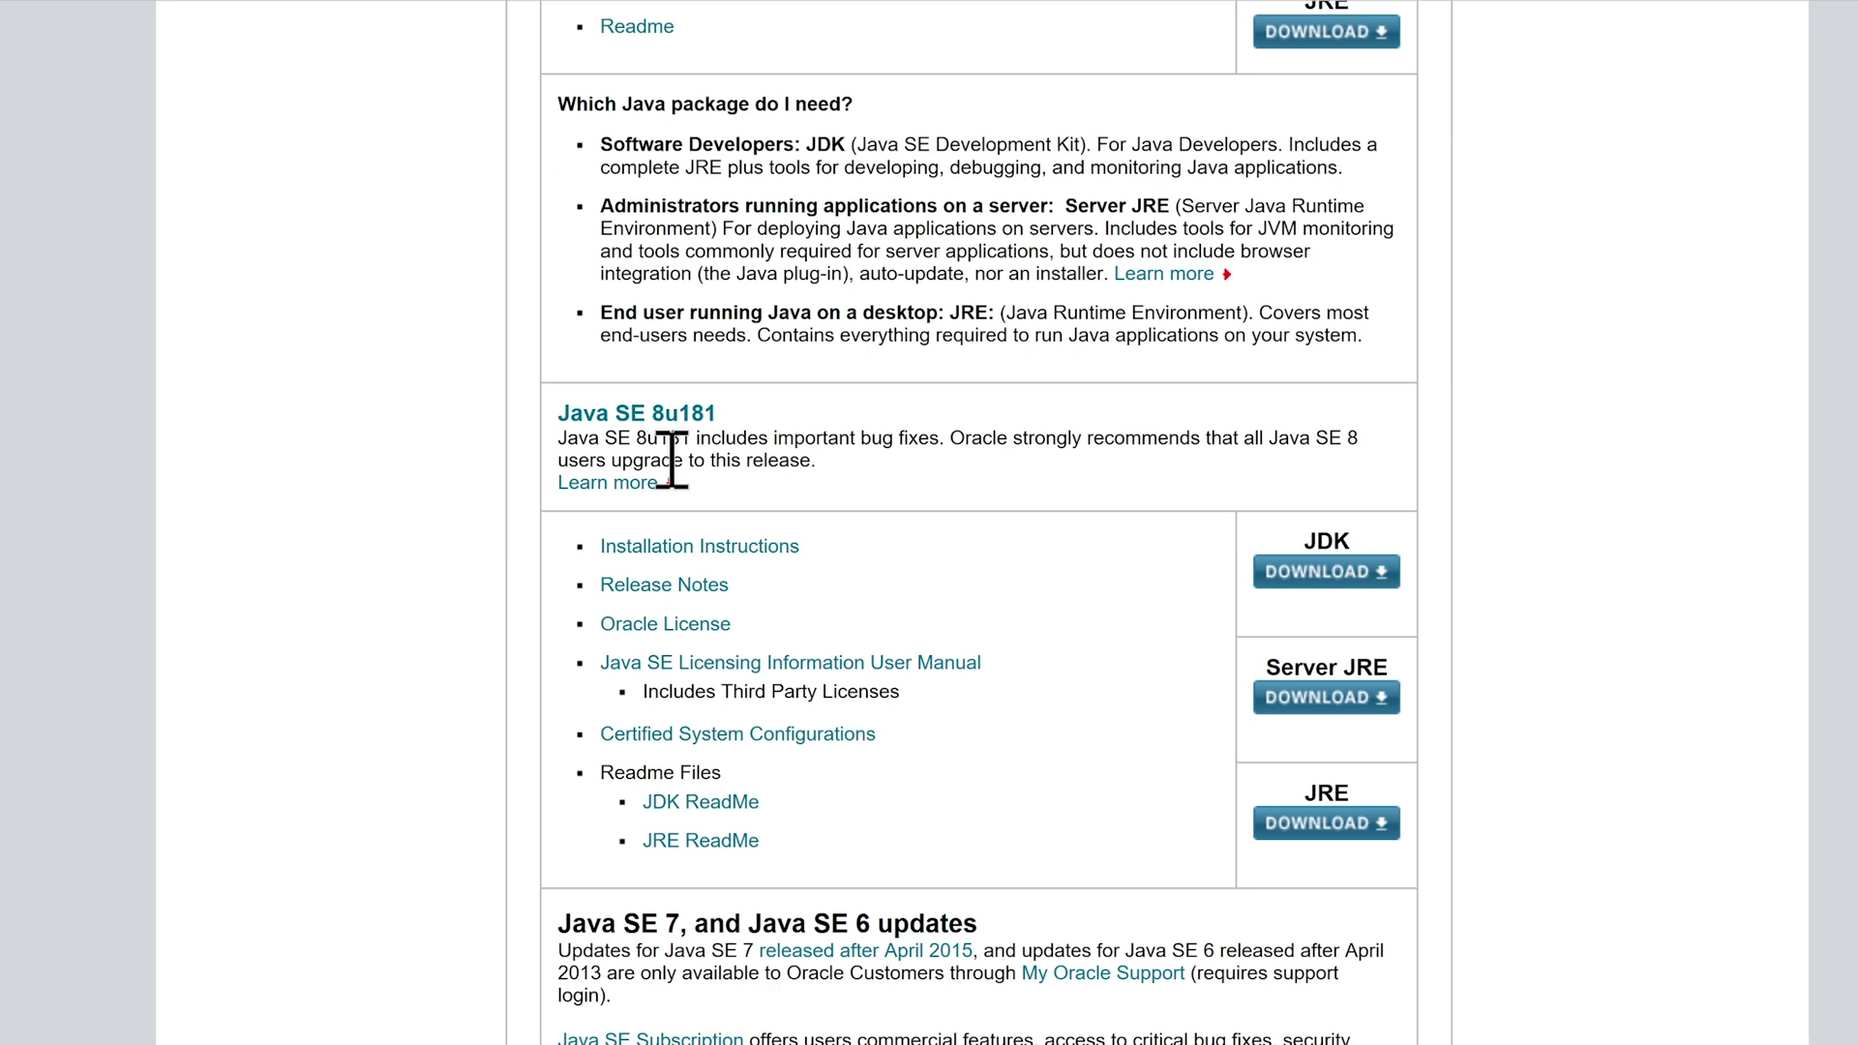
{"action": "left_click", "coordinate": [1331, 581]}
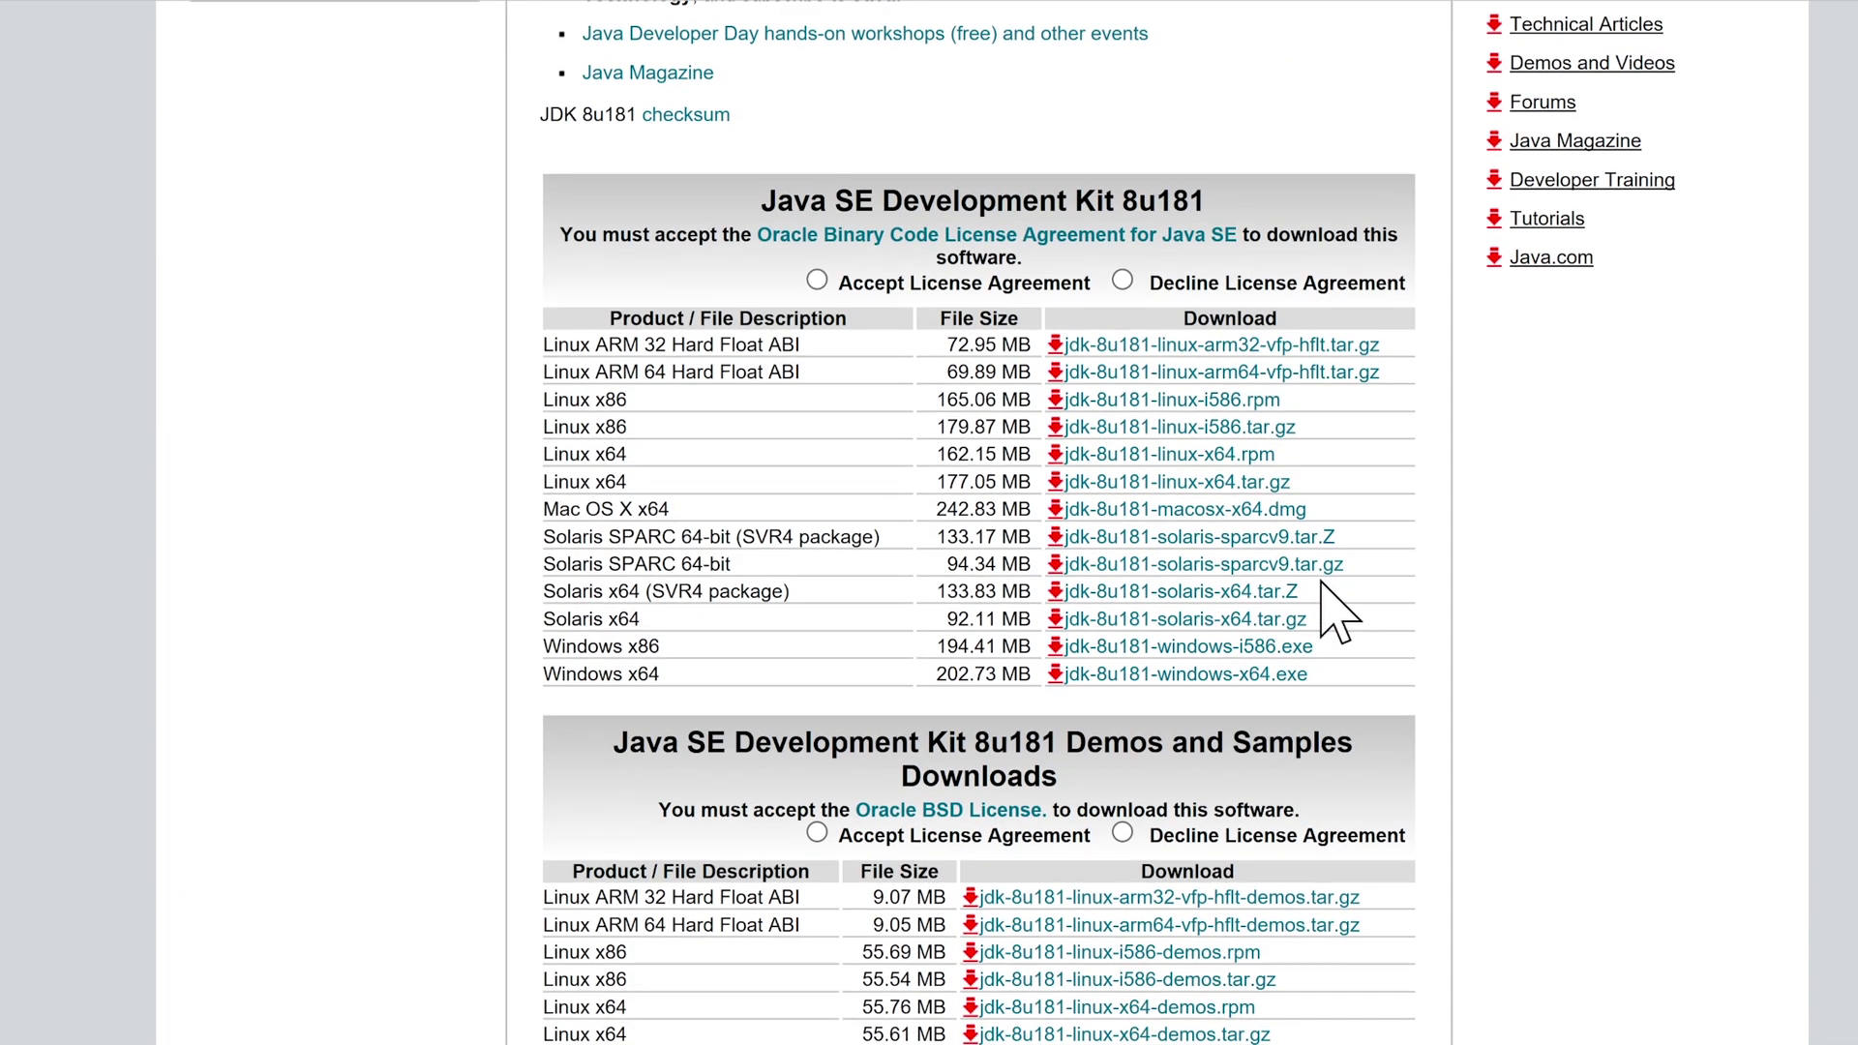
{"action": "scroll", "coordinate": [1331, 602], "scroll_direction": "down", "scroll_amount": 2}
{"action": "scroll", "coordinate": [1332, 602], "scroll_direction": "down", "scroll_amount": 2}
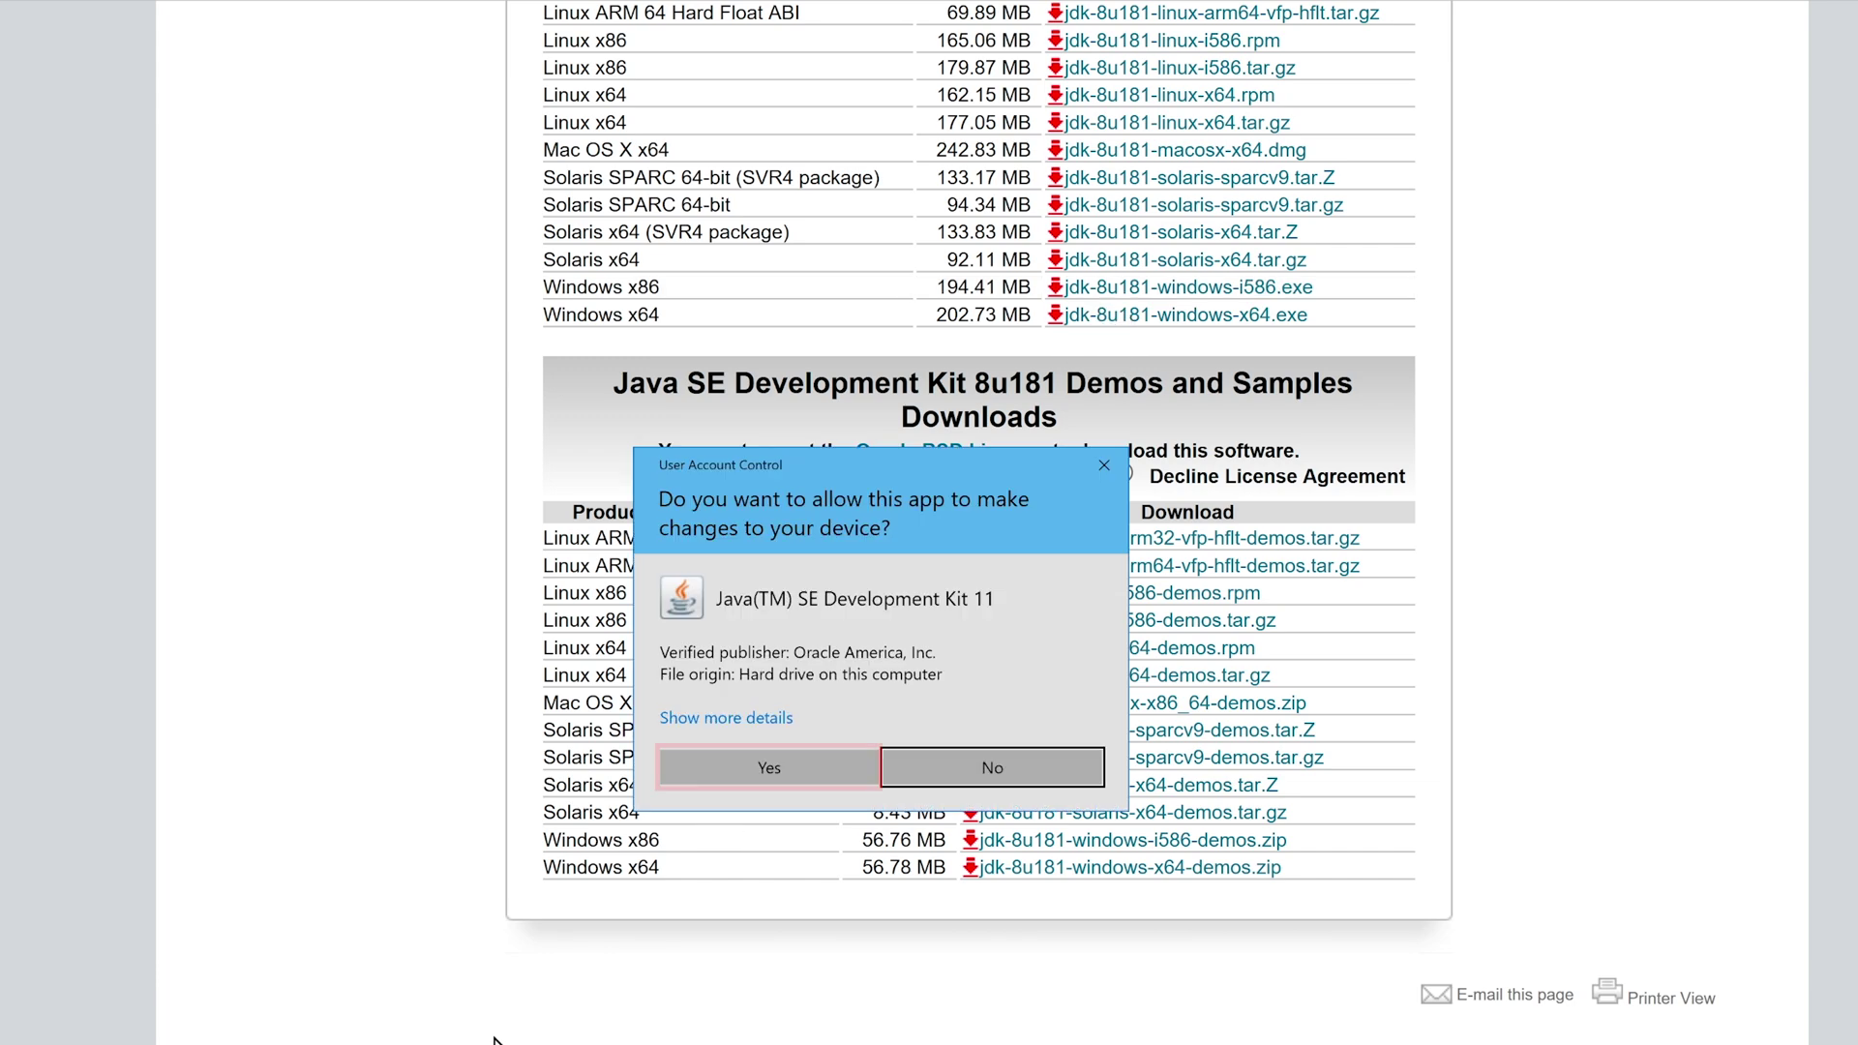
- Let the JDK 11 installer make changes, go back in Edge, and close the browser
{"action": "left_click", "coordinate": [826, 769]}
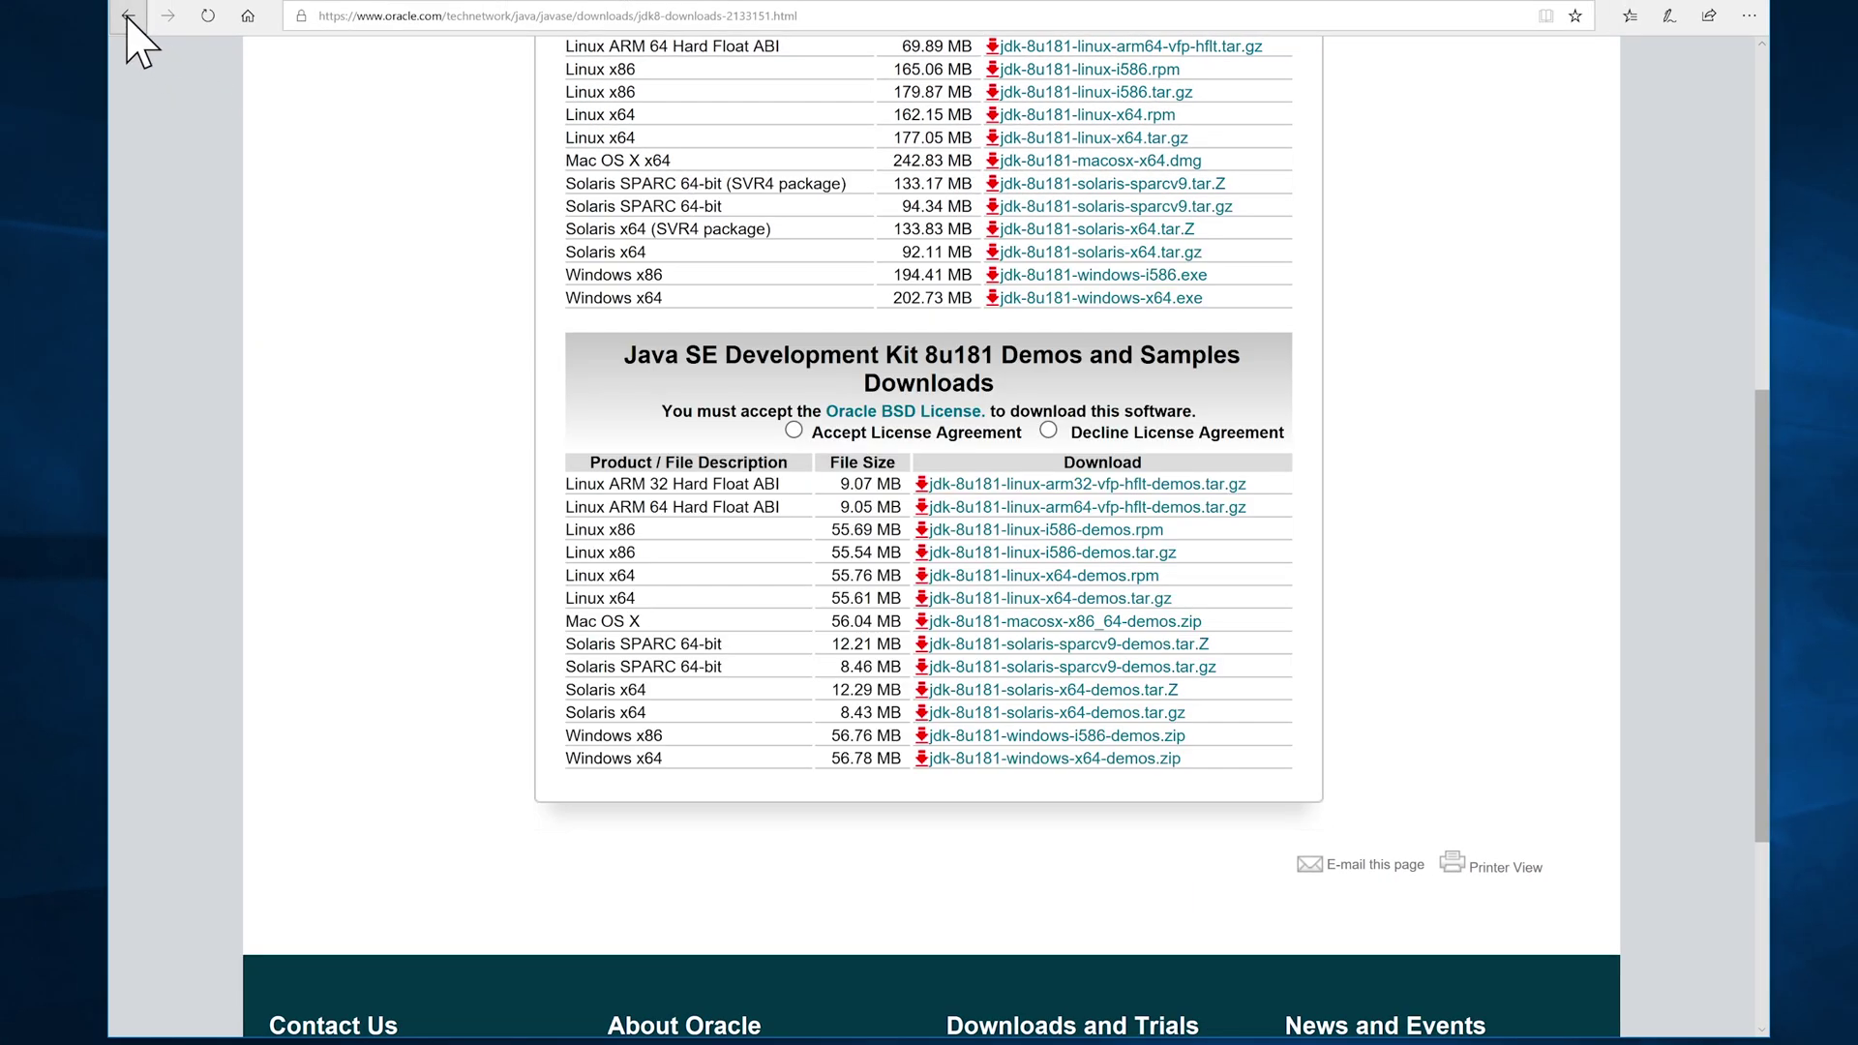
{"action": "left_click", "coordinate": [127, 16]}
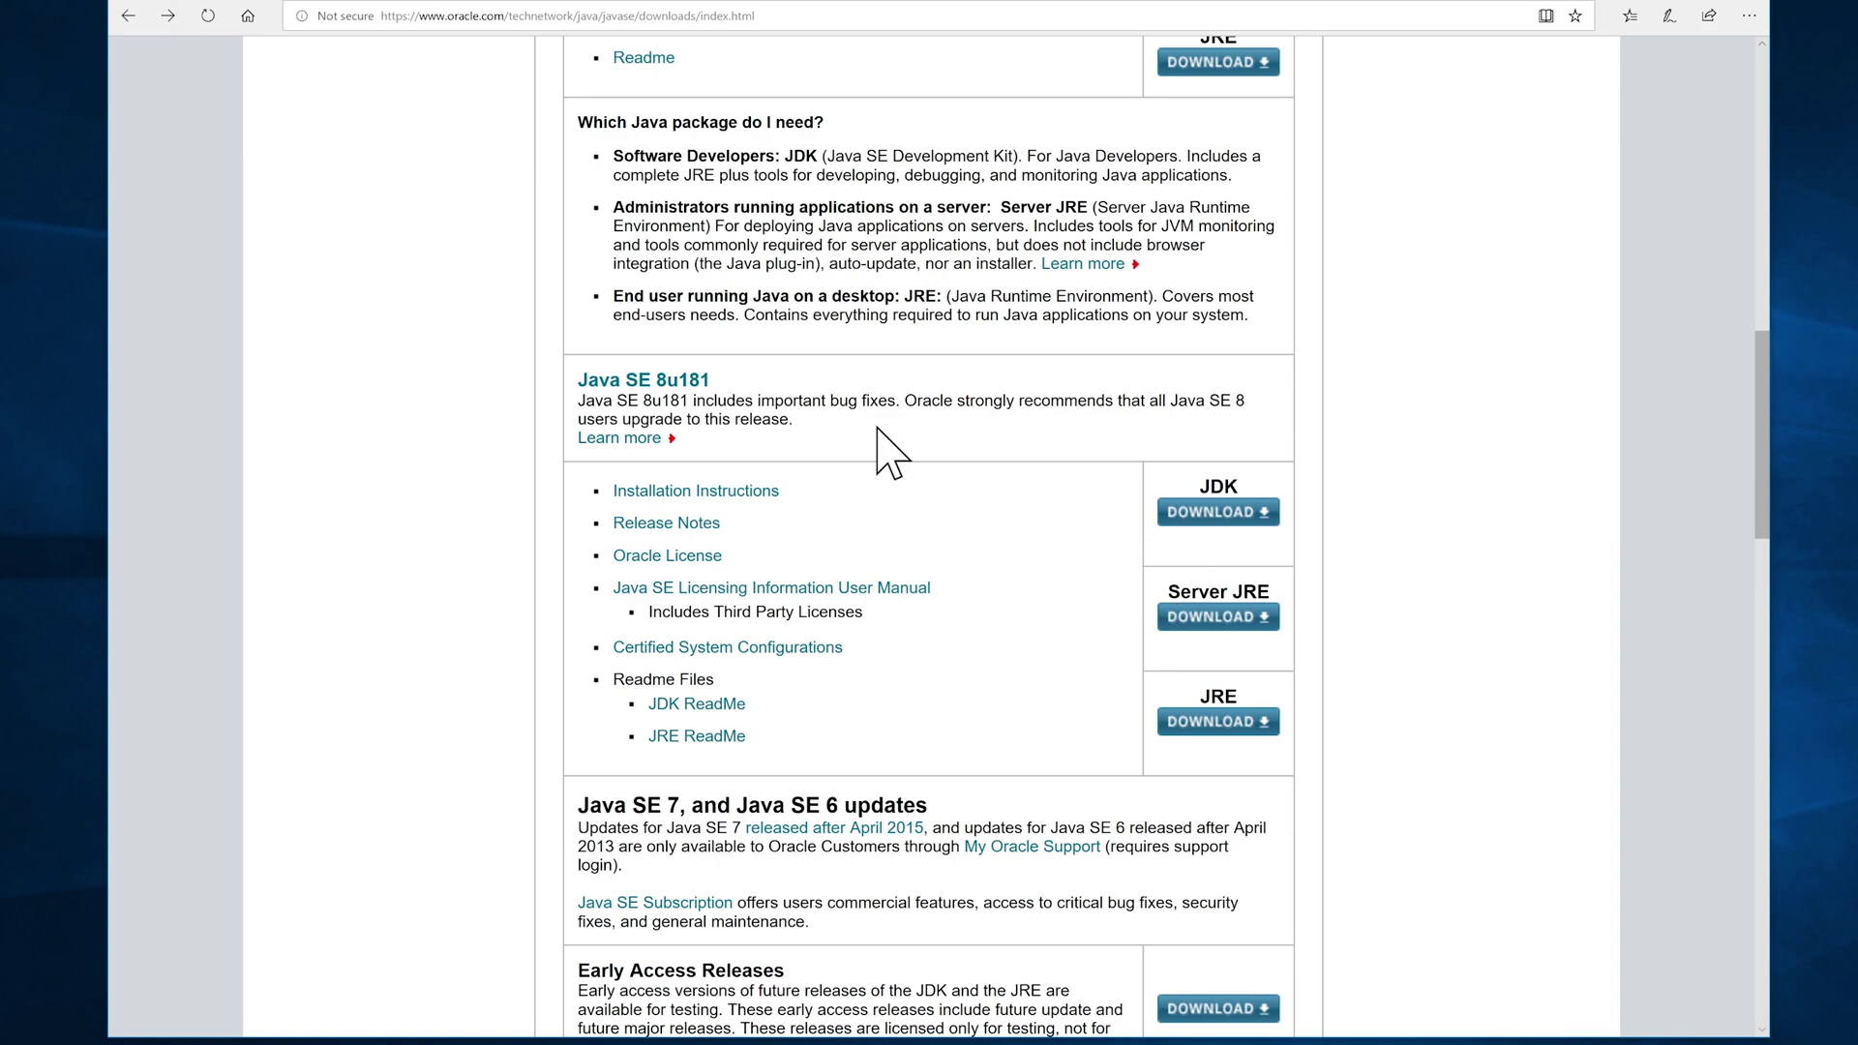
{"action": "scroll", "coordinate": [877, 450], "scroll_direction": "up", "scroll_amount": 5}
{"action": "scroll", "coordinate": [878, 457], "scroll_direction": "up", "scroll_amount": 3}
{"action": "scroll", "coordinate": [813, 435], "scroll_direction": "down", "scroll_amount": 2}
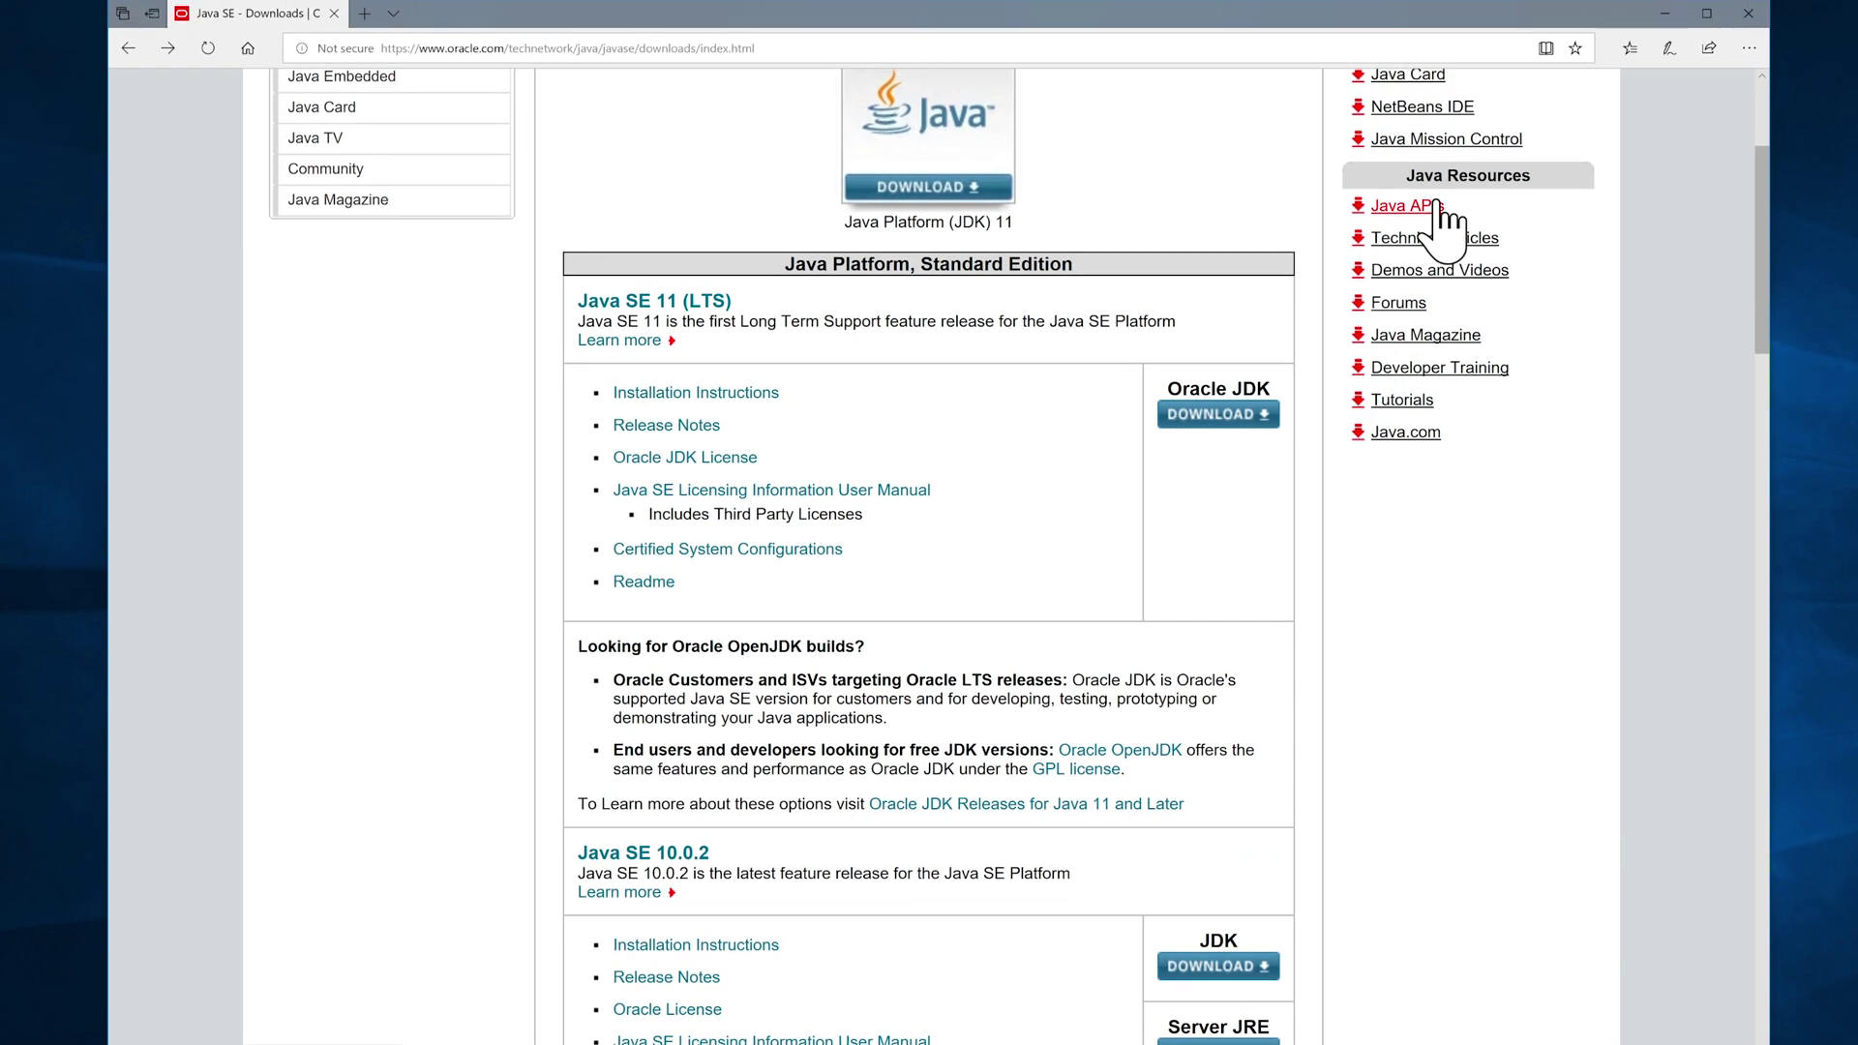
{"action": "left_click", "coordinate": [1748, 13]}
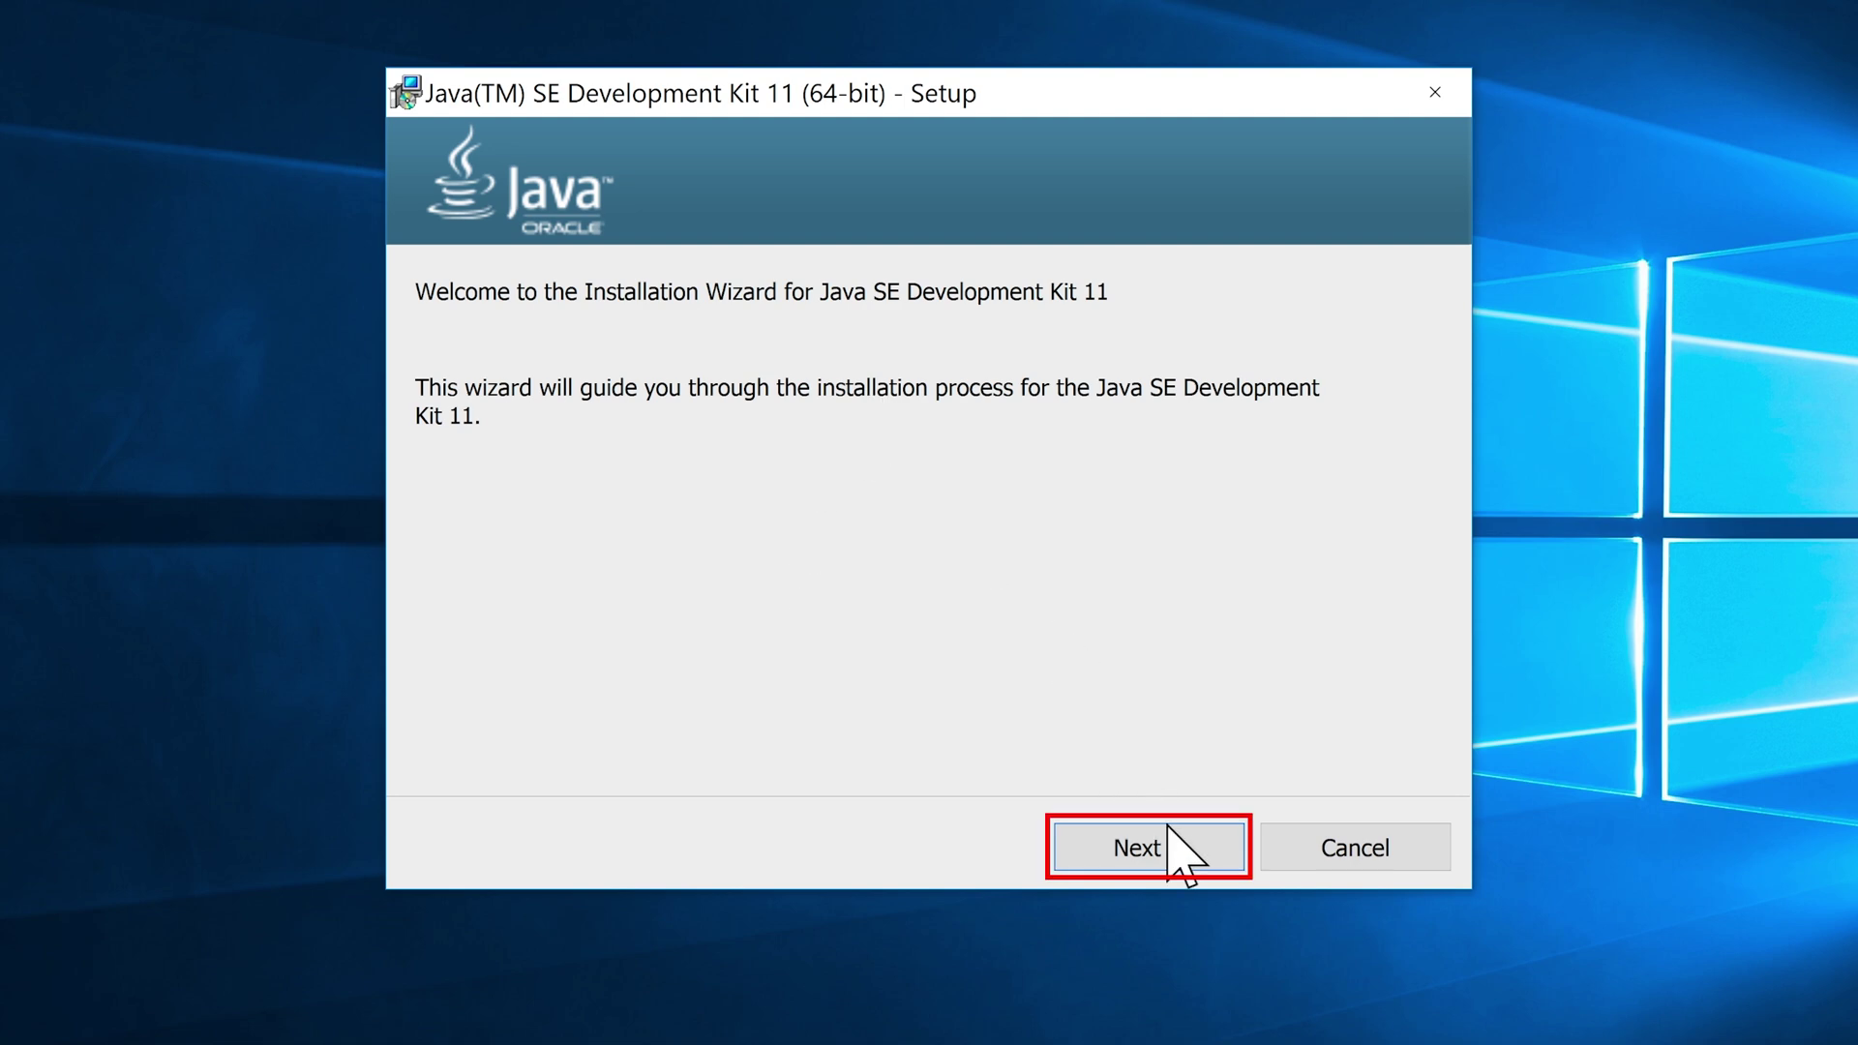
- Pass the welcome page and keep the default Custom Setup features to begin installing
{"action": "left_click", "coordinate": [1204, 856]}
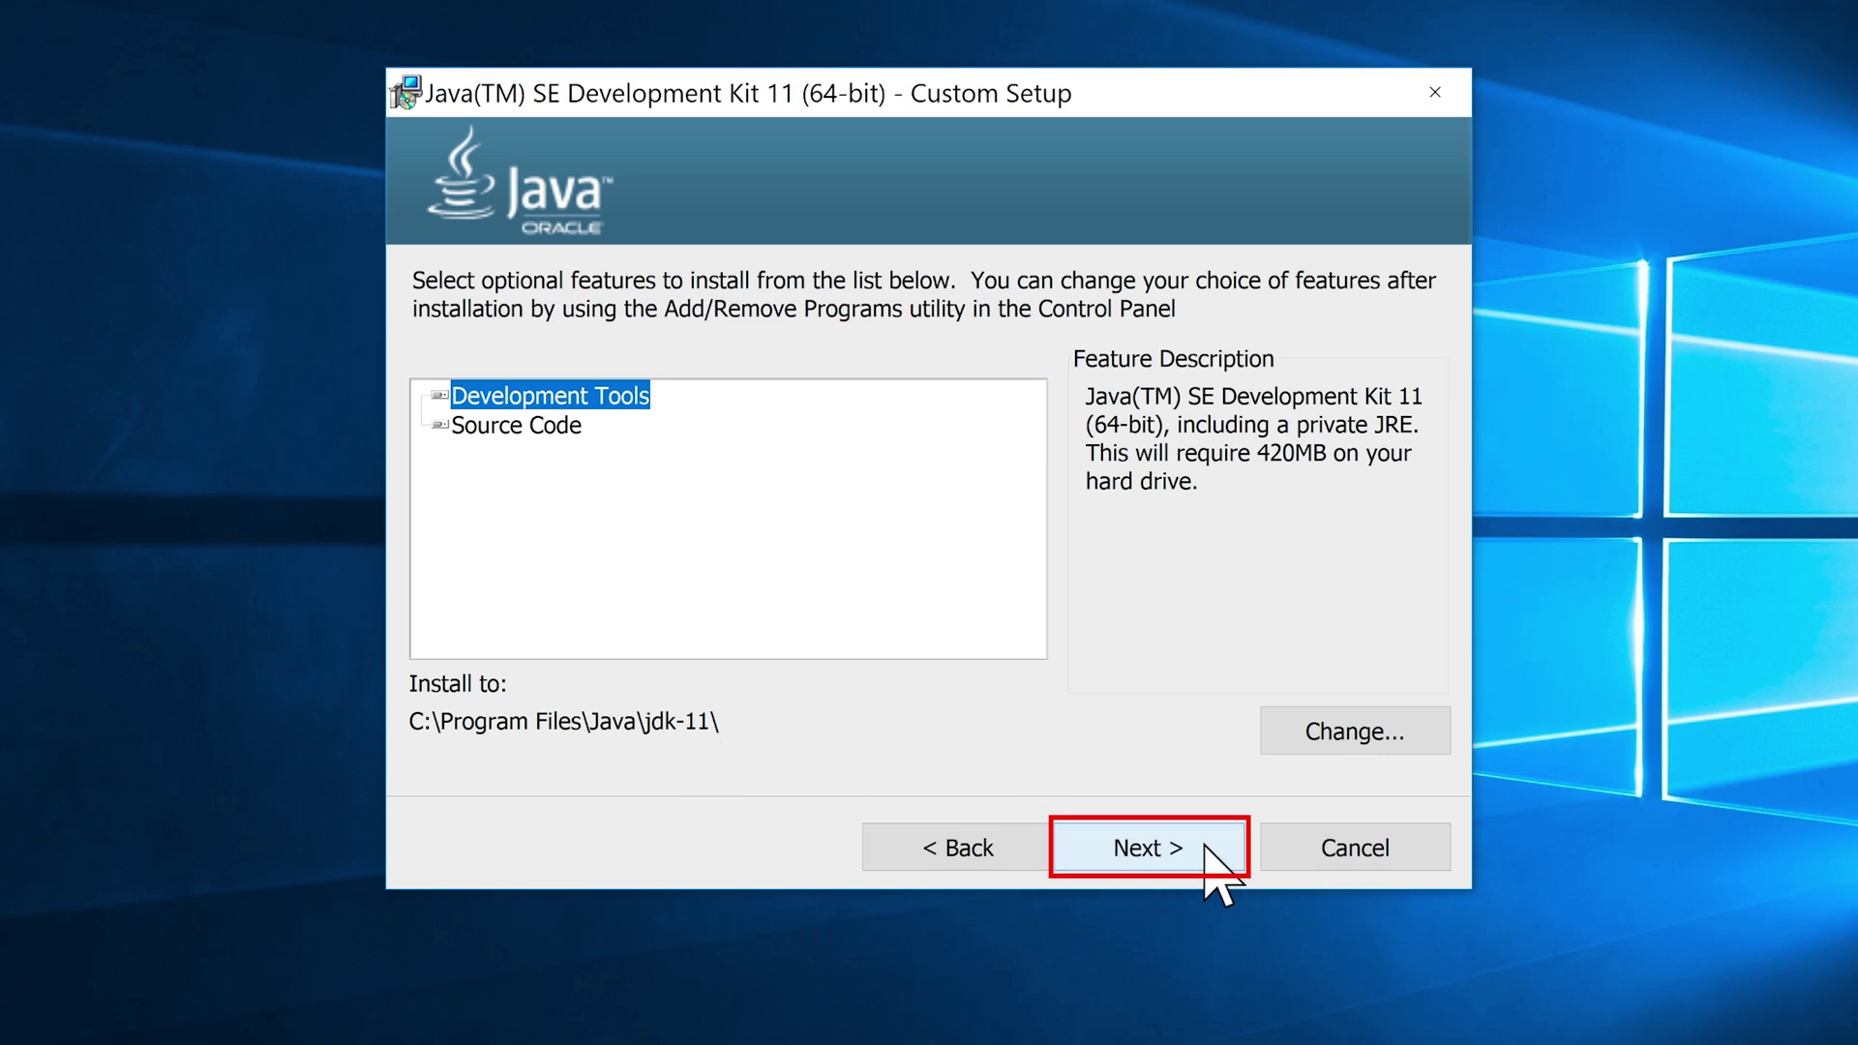
{"action": "left_click", "coordinate": [1148, 849]}
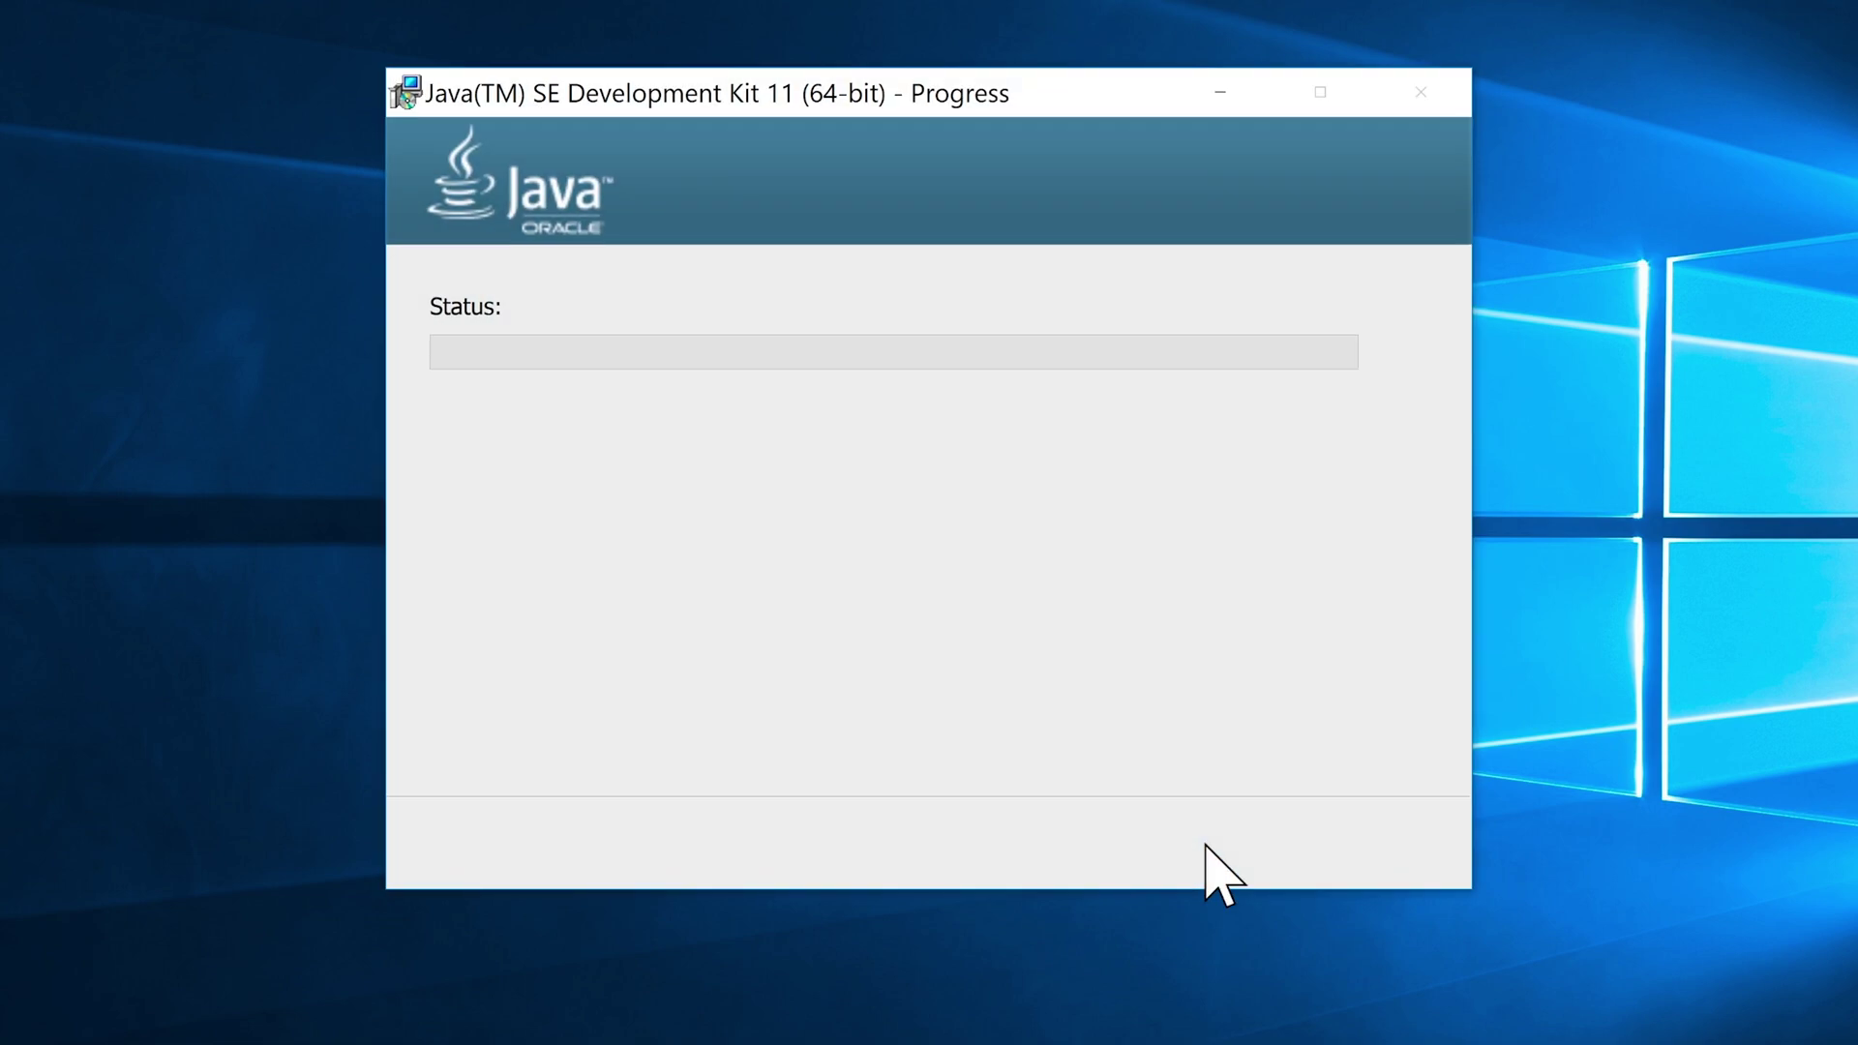